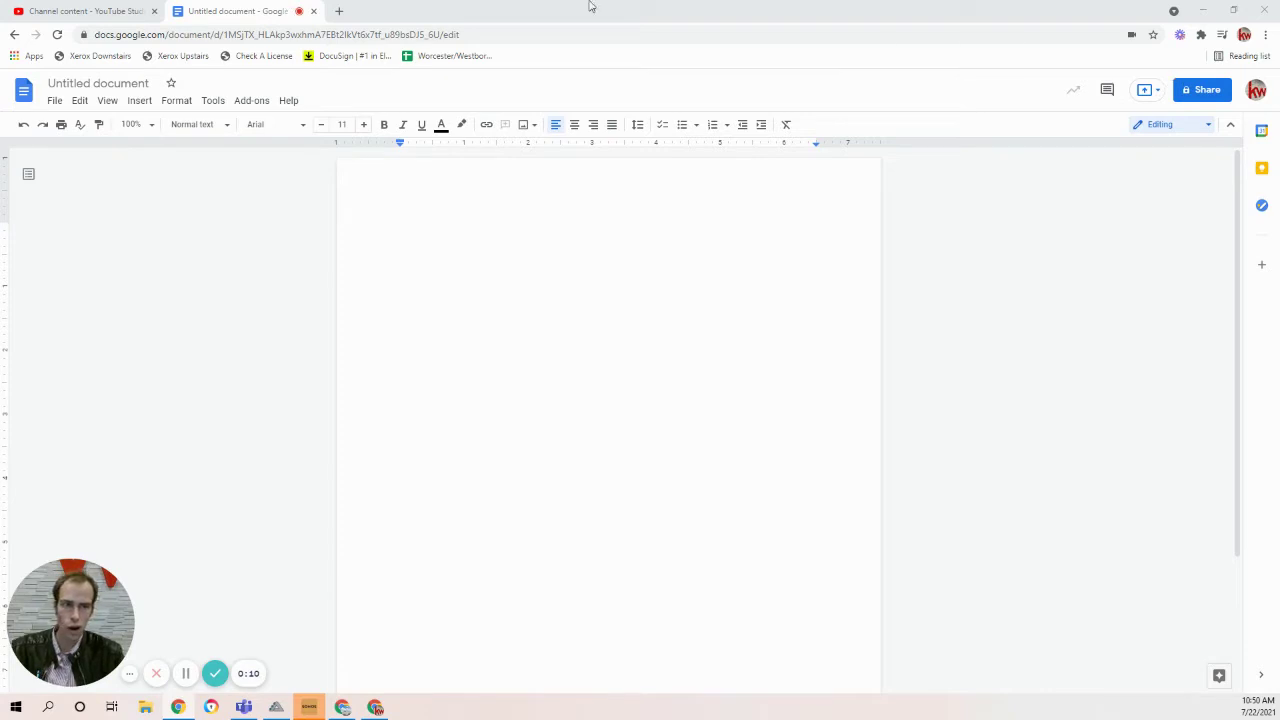
# Look at the Google apps list in a new browser tab and return to the untitled document.
pyautogui.click(341, 12)
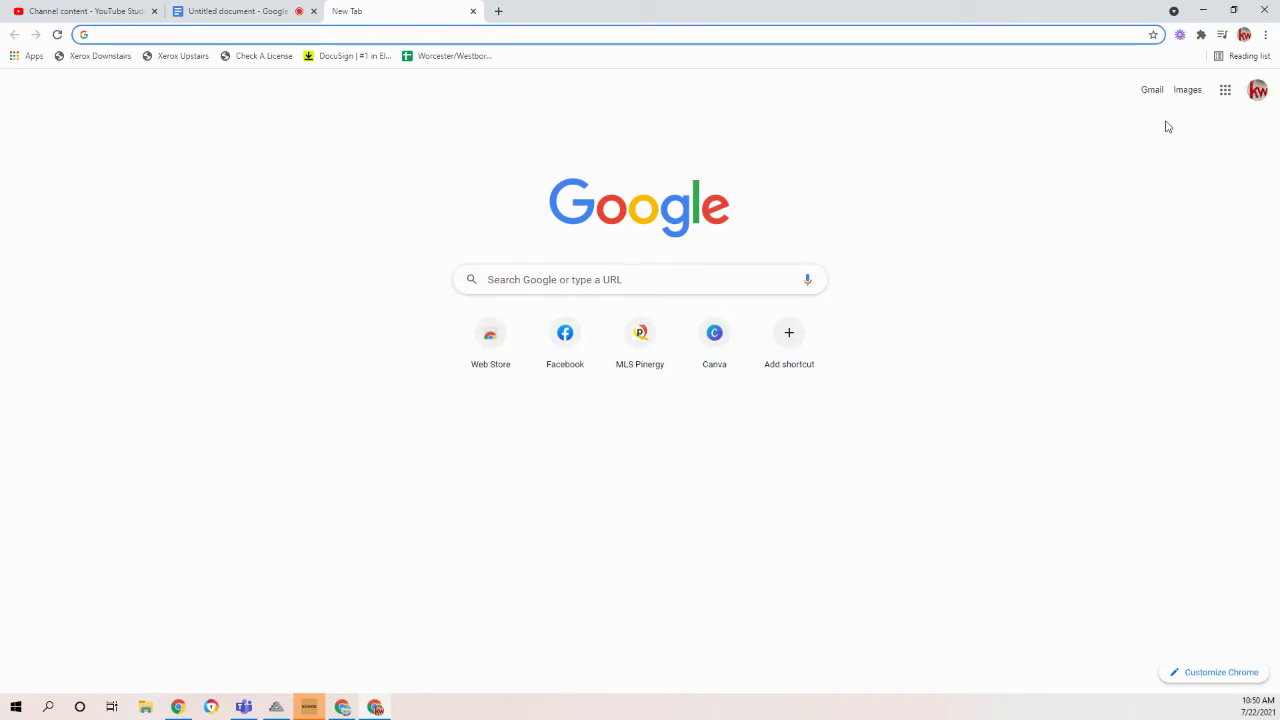
pyautogui.click(1224, 89)
pyautogui.click(1224, 89)
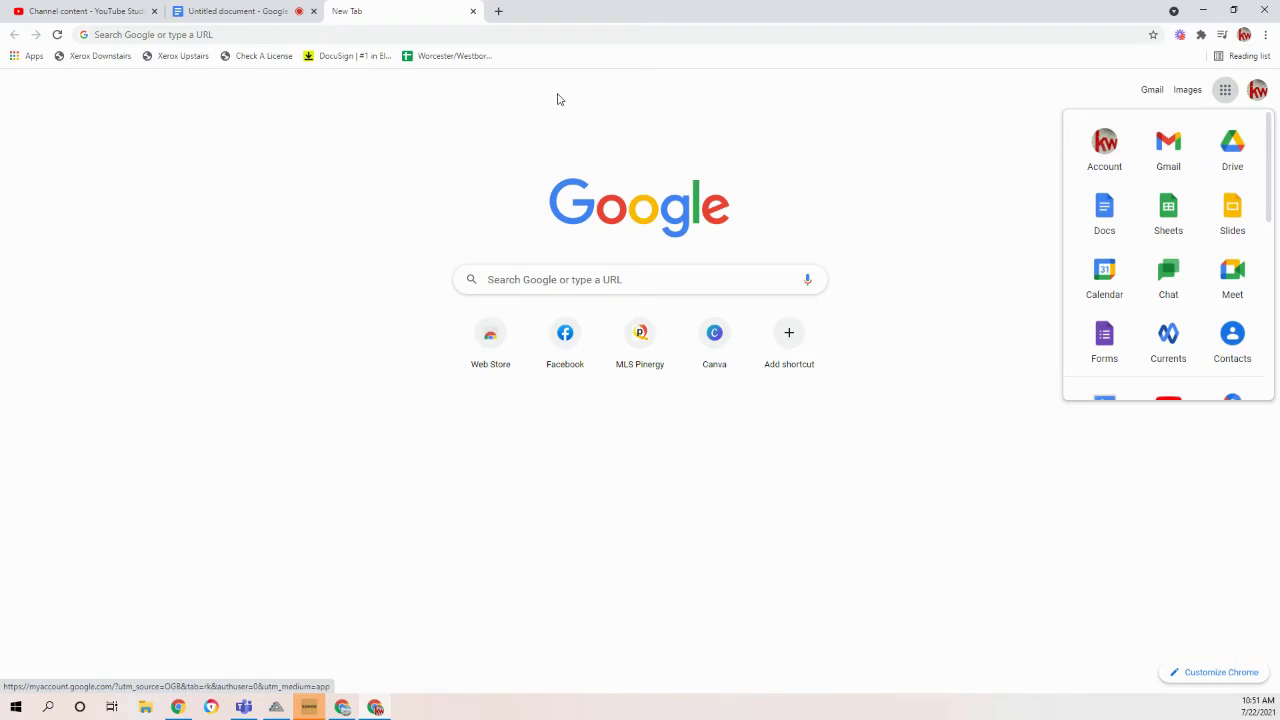
pyautogui.click(235, 11)
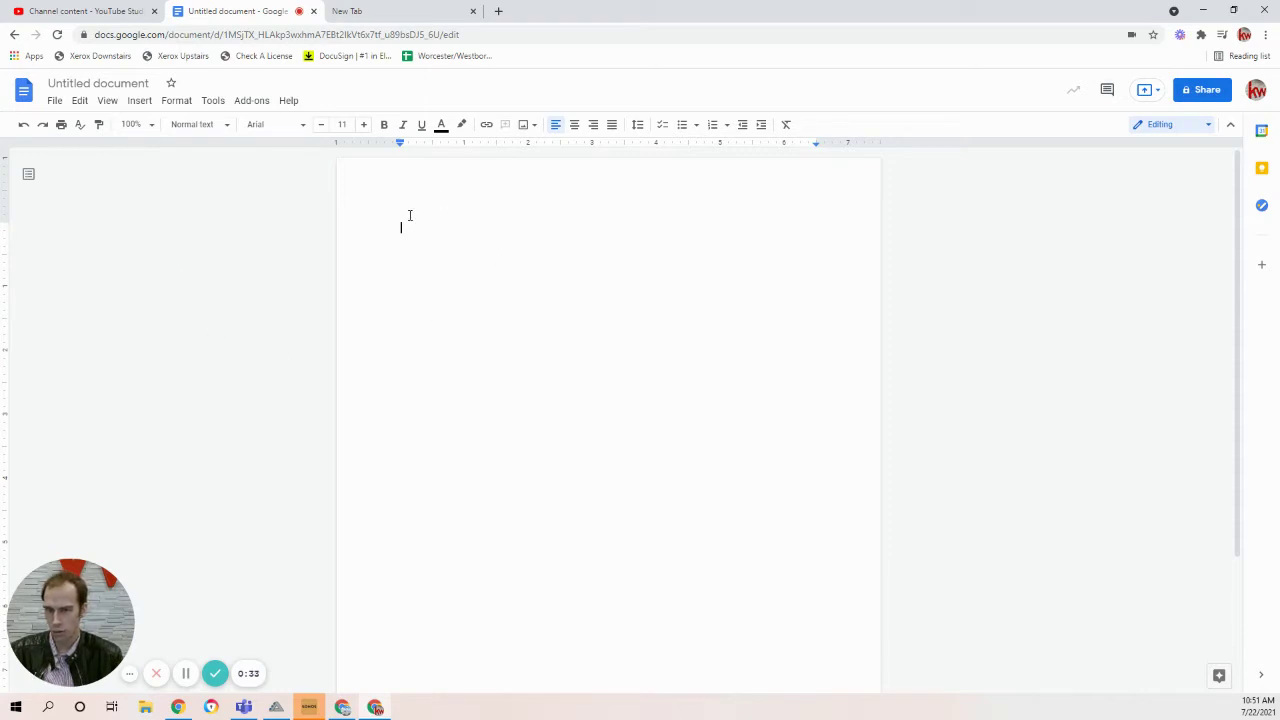
# Hide and restore the document's menus, and switch Paint format on and off on the blank page.
pyautogui.click(1233, 126)
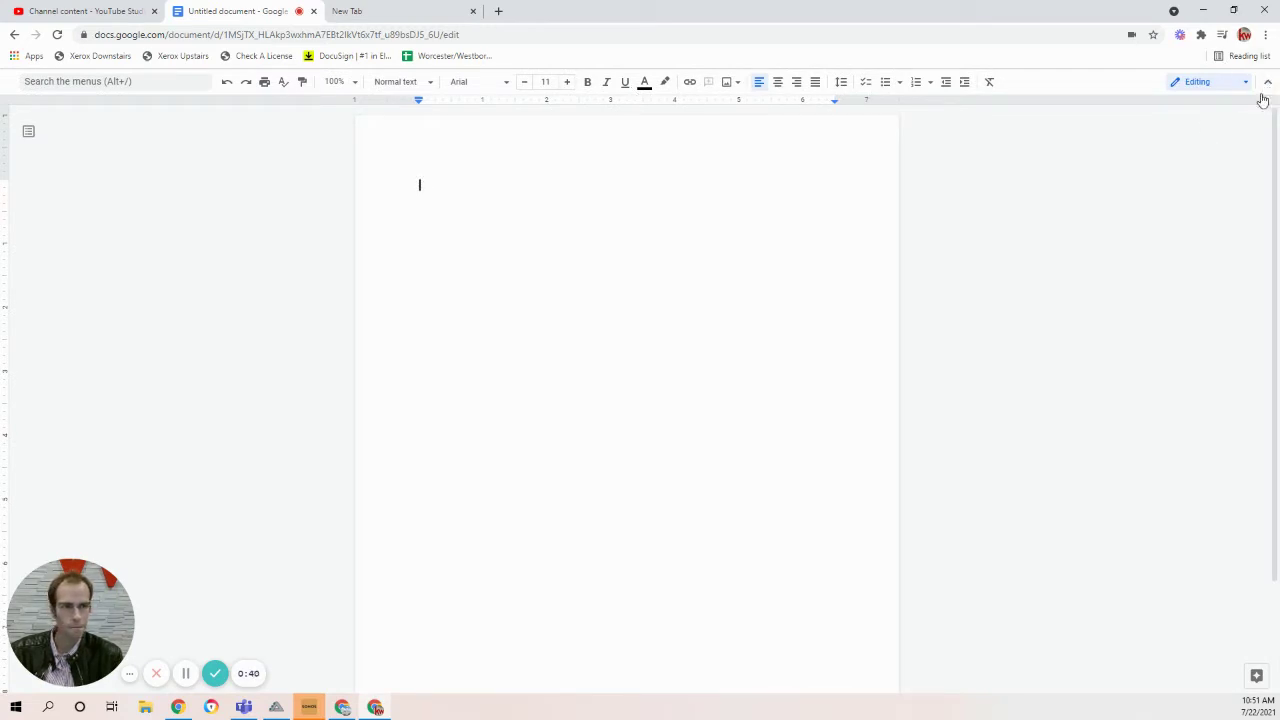
pyautogui.hotkey('ctrl', 'shift', 'f')
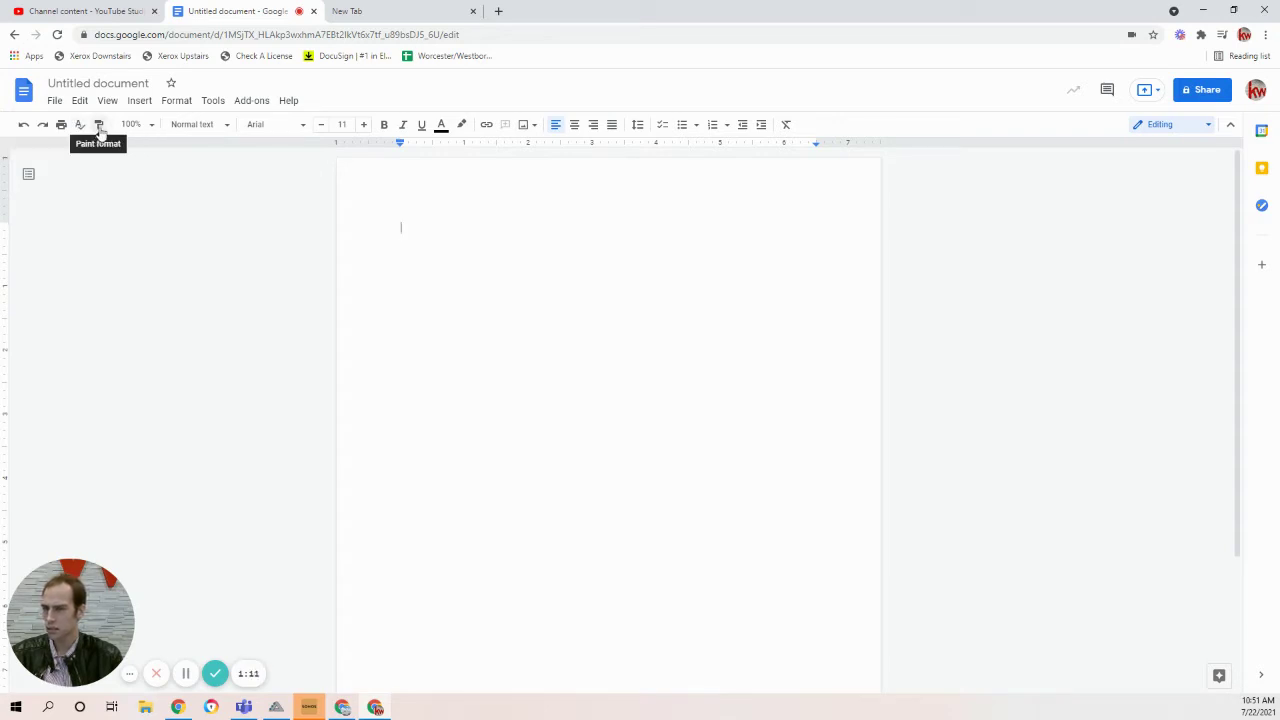
pyautogui.click(100, 126)
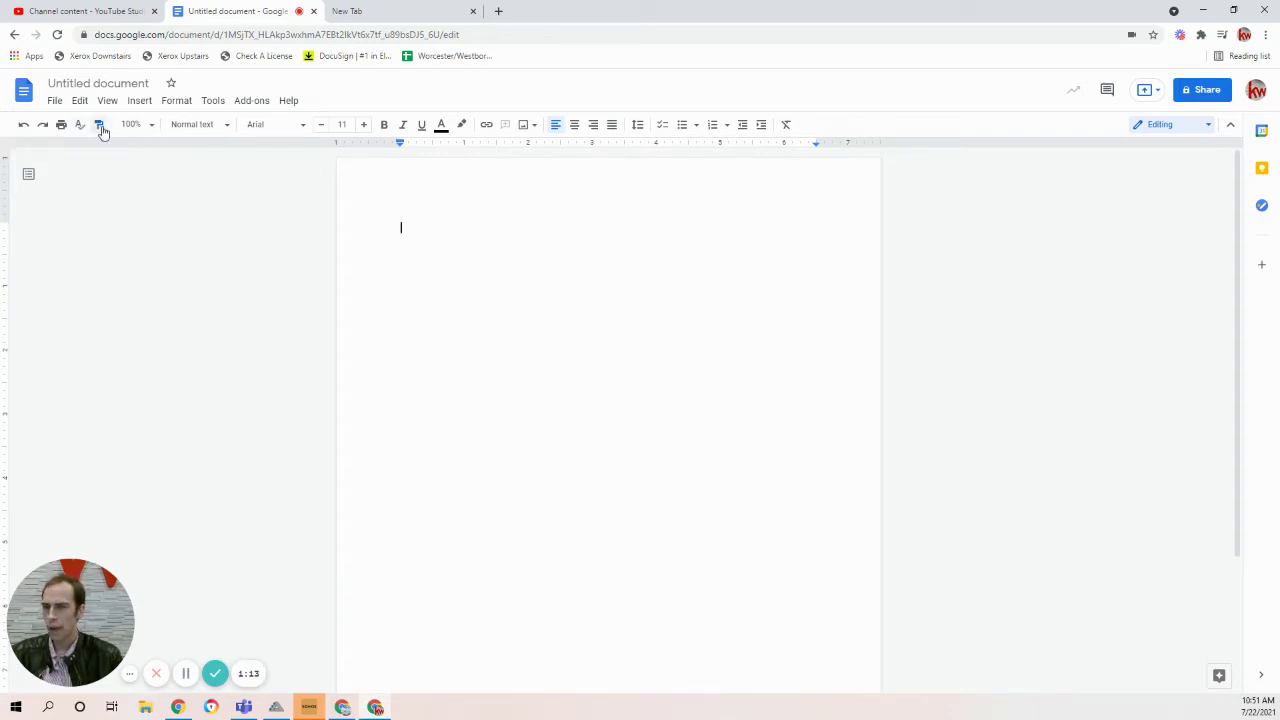
pyautogui.click(354, 310)
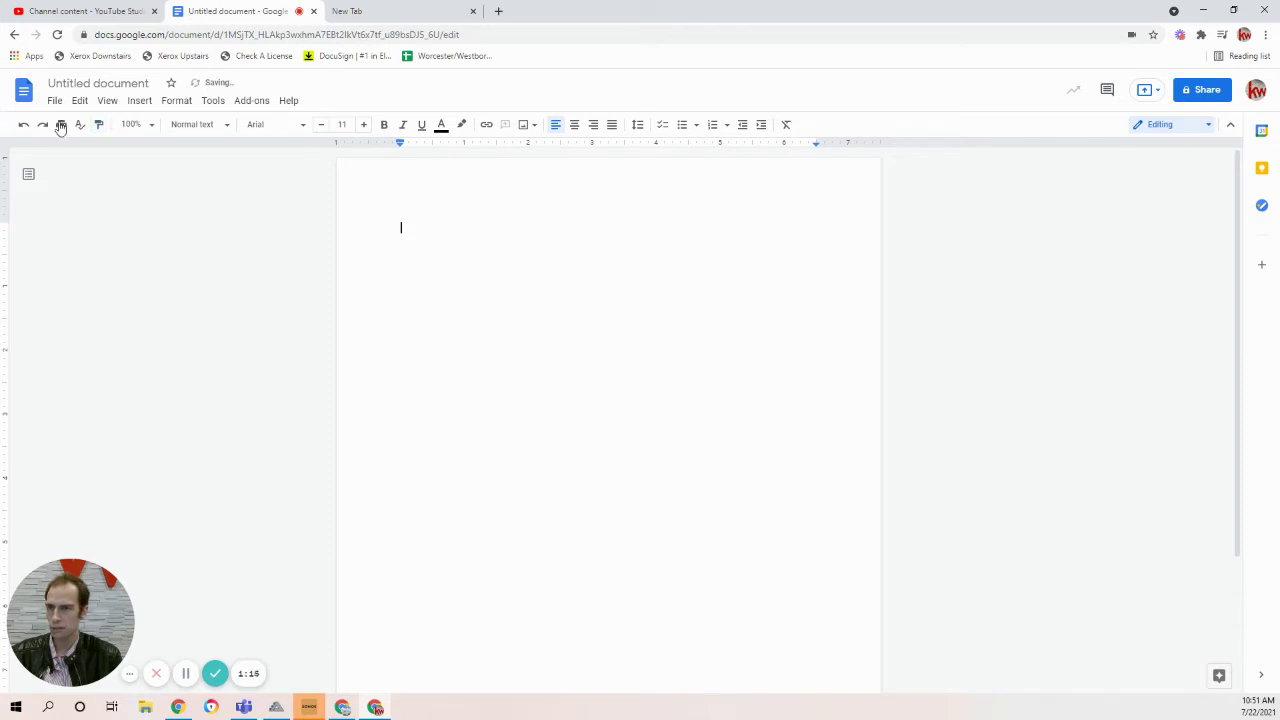
pyautogui.click(100, 127)
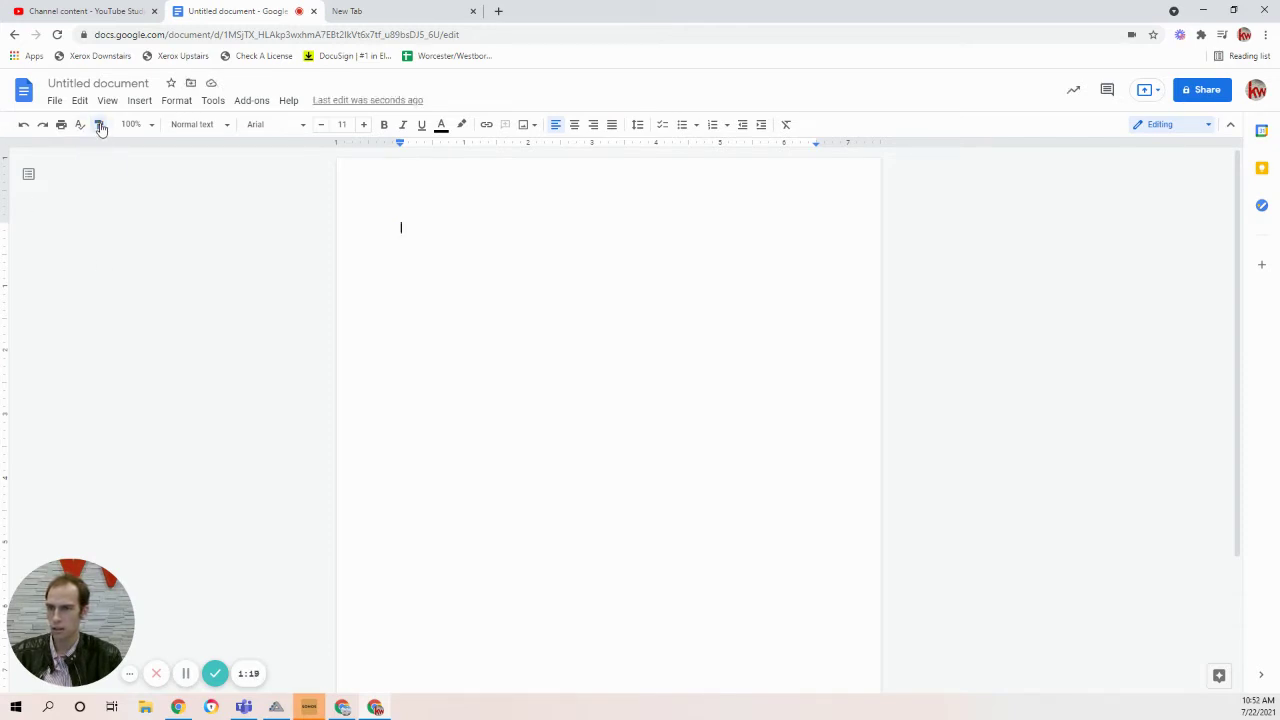
pyautogui.click(100, 127)
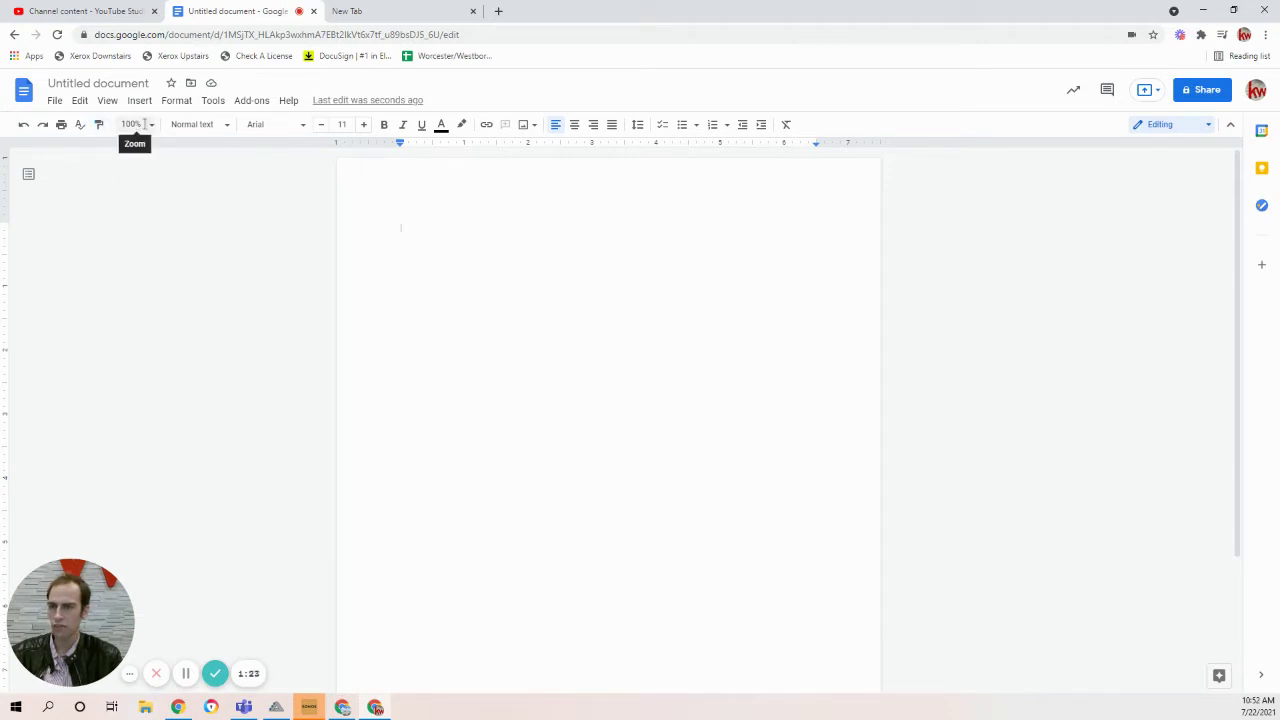
# Set the font of the blank document's first line to Calibri.
pyautogui.click(217, 127)
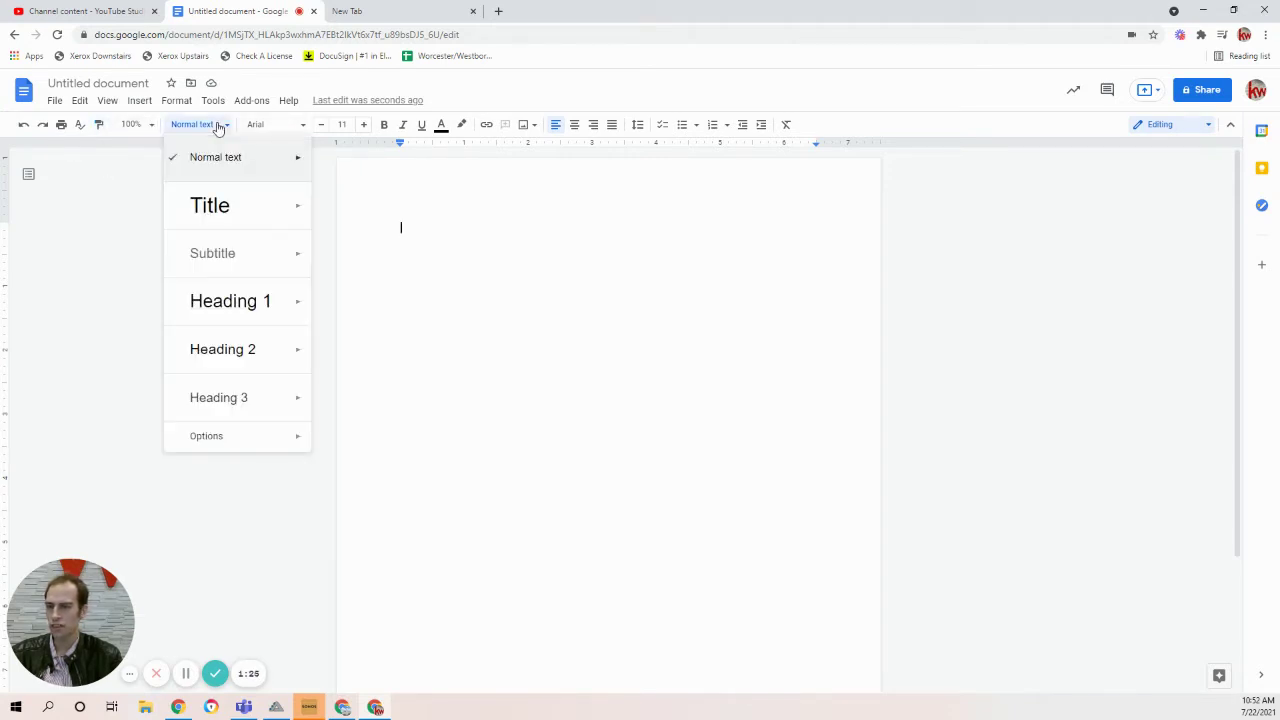
pyautogui.click(217, 127)
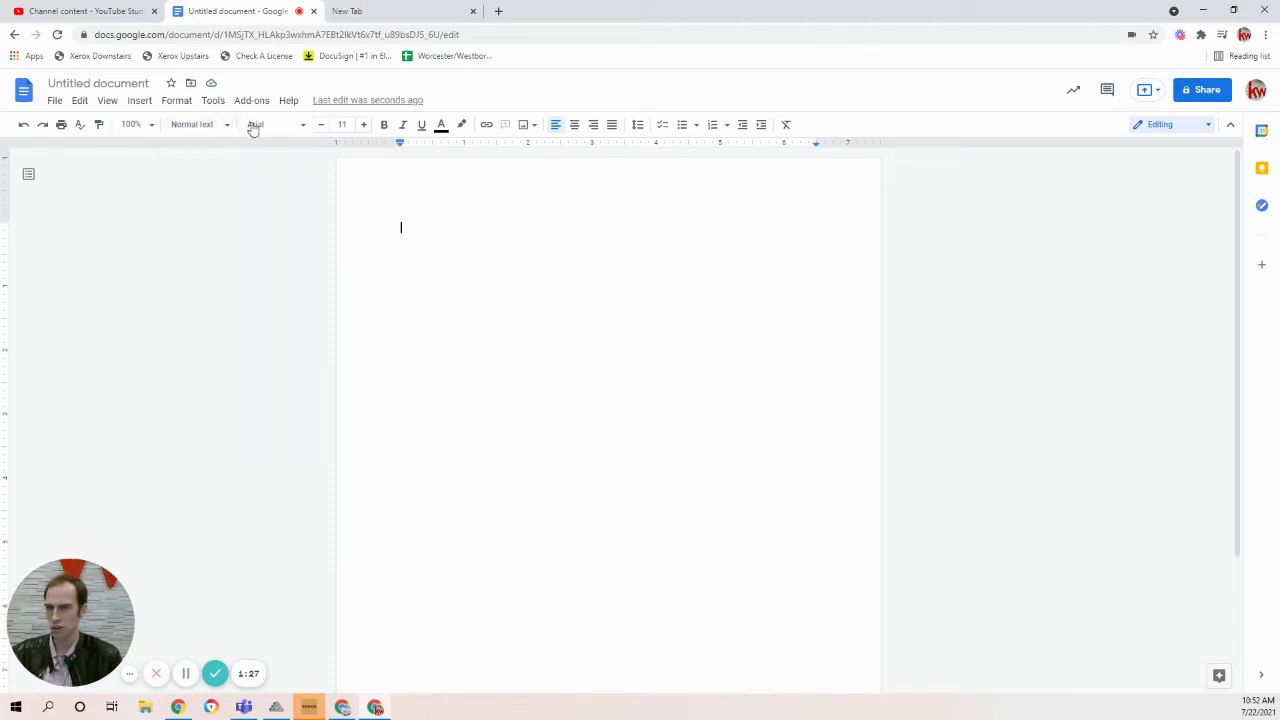
pyautogui.click(297, 124)
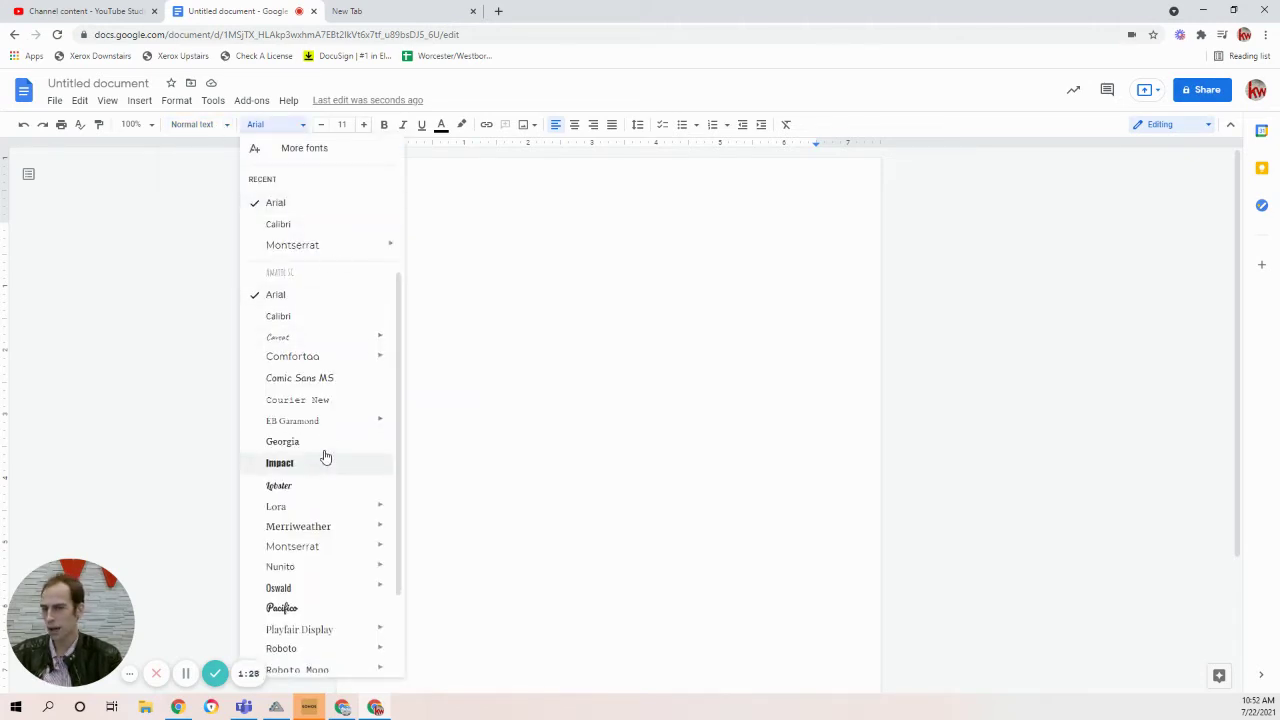
pyautogui.click(290, 321)
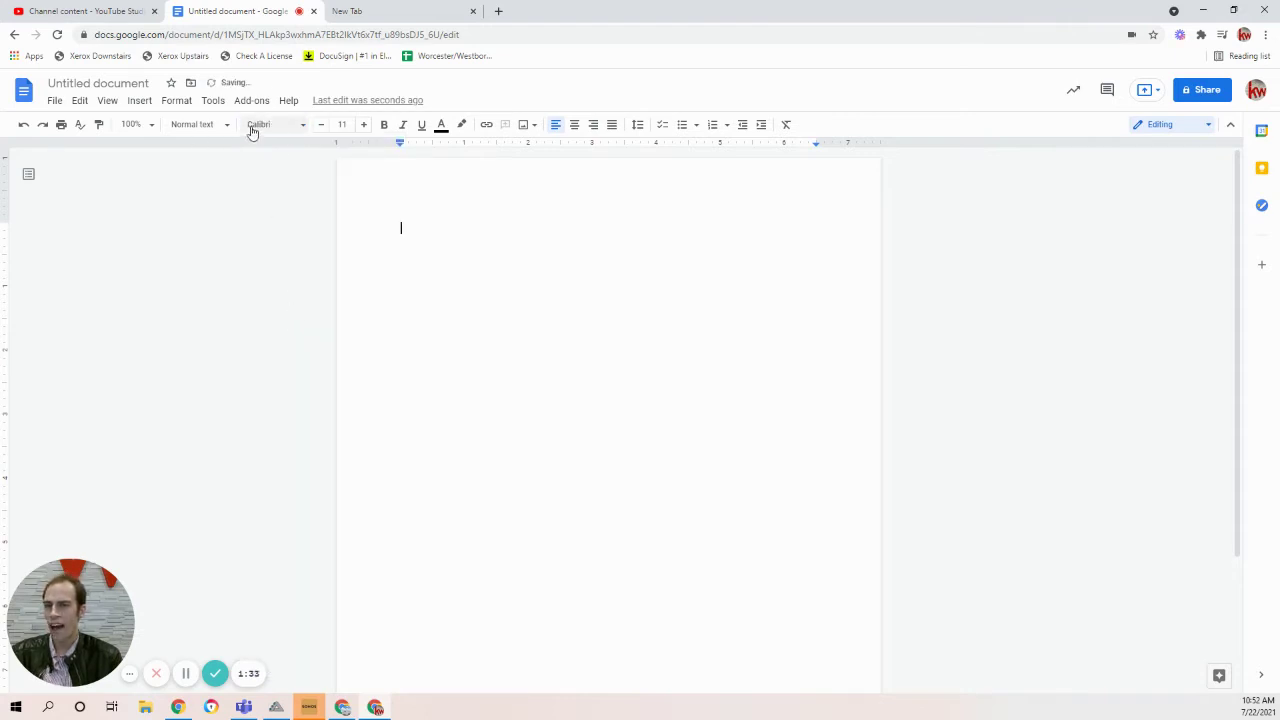
# Examine the available paragraph styles, from Normal text through Title, Subtitle and the headings, with their apply and update choices.
pyautogui.click(203, 125)
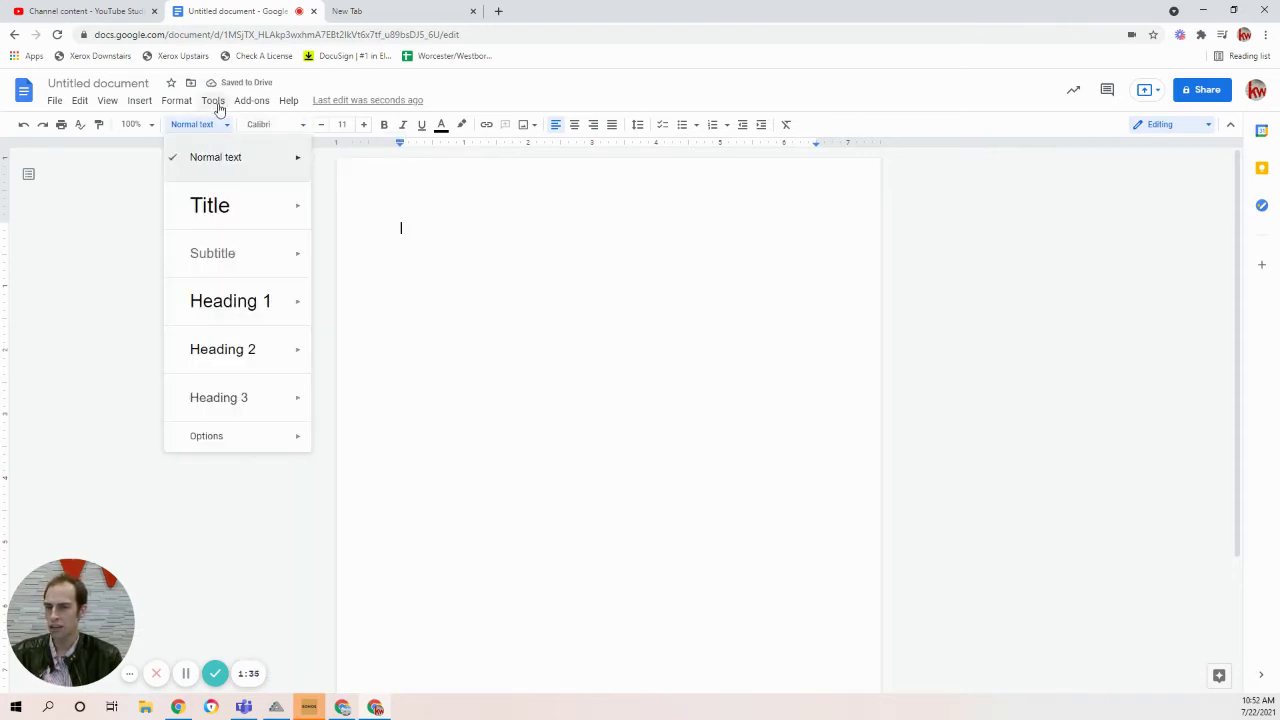
pyautogui.moveTo(251, 177)
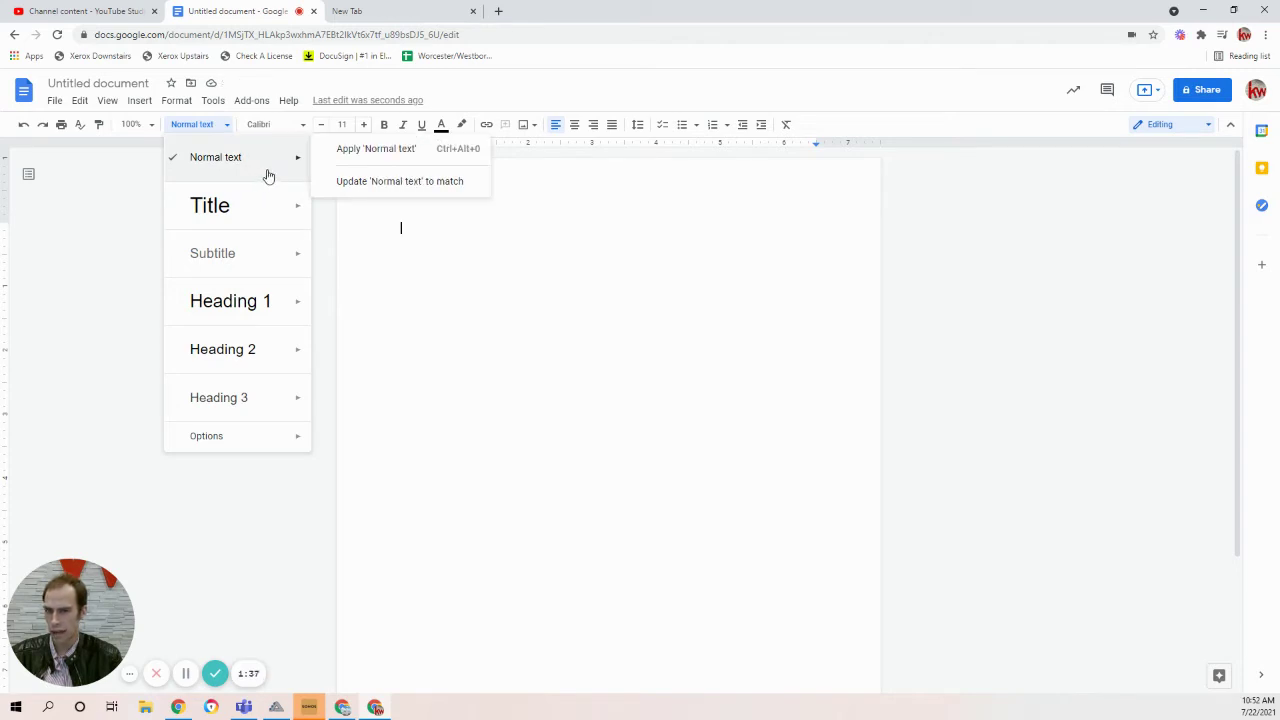
pyautogui.moveTo(263, 216)
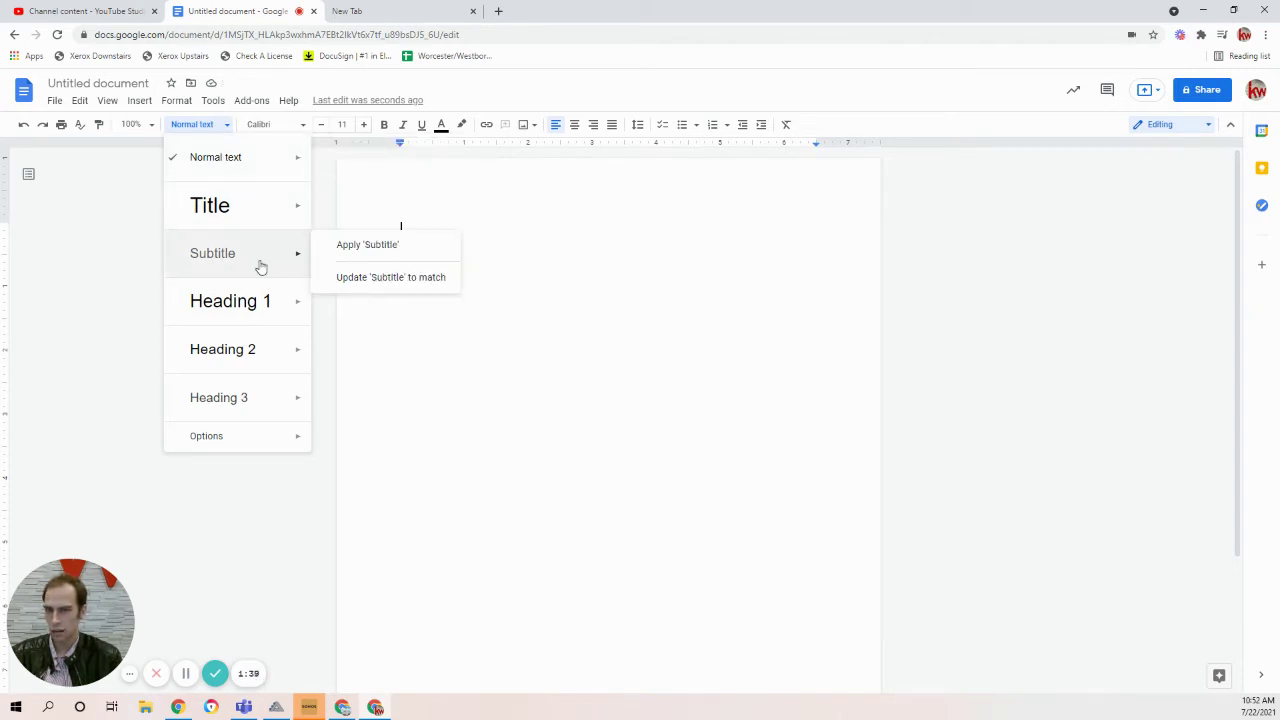
pyautogui.moveTo(259, 356)
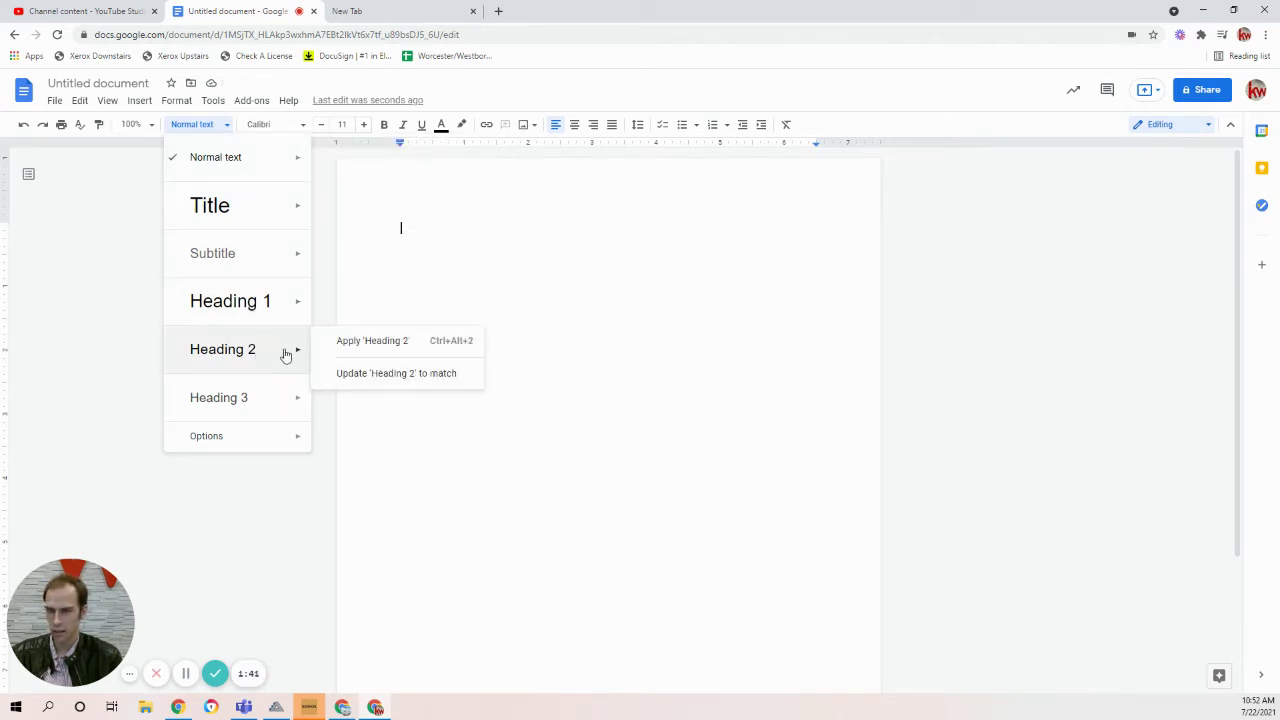
pyautogui.moveTo(266, 443)
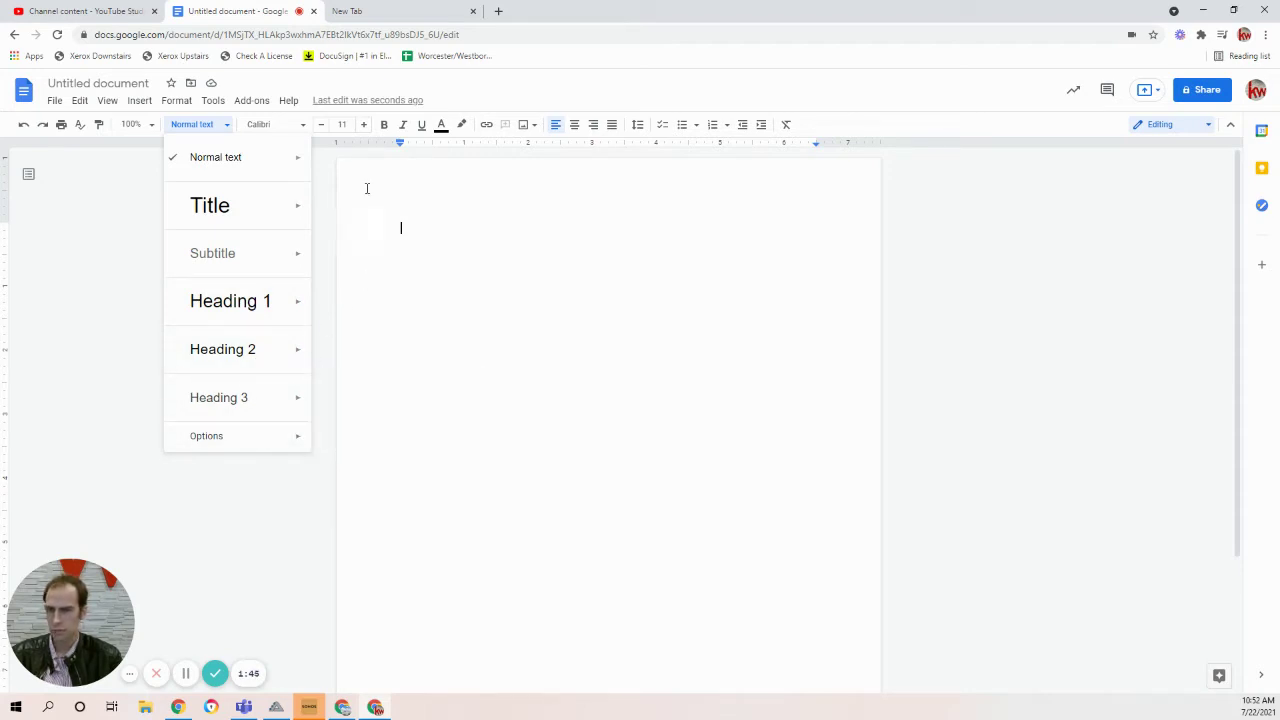
pyautogui.click(338, 172)
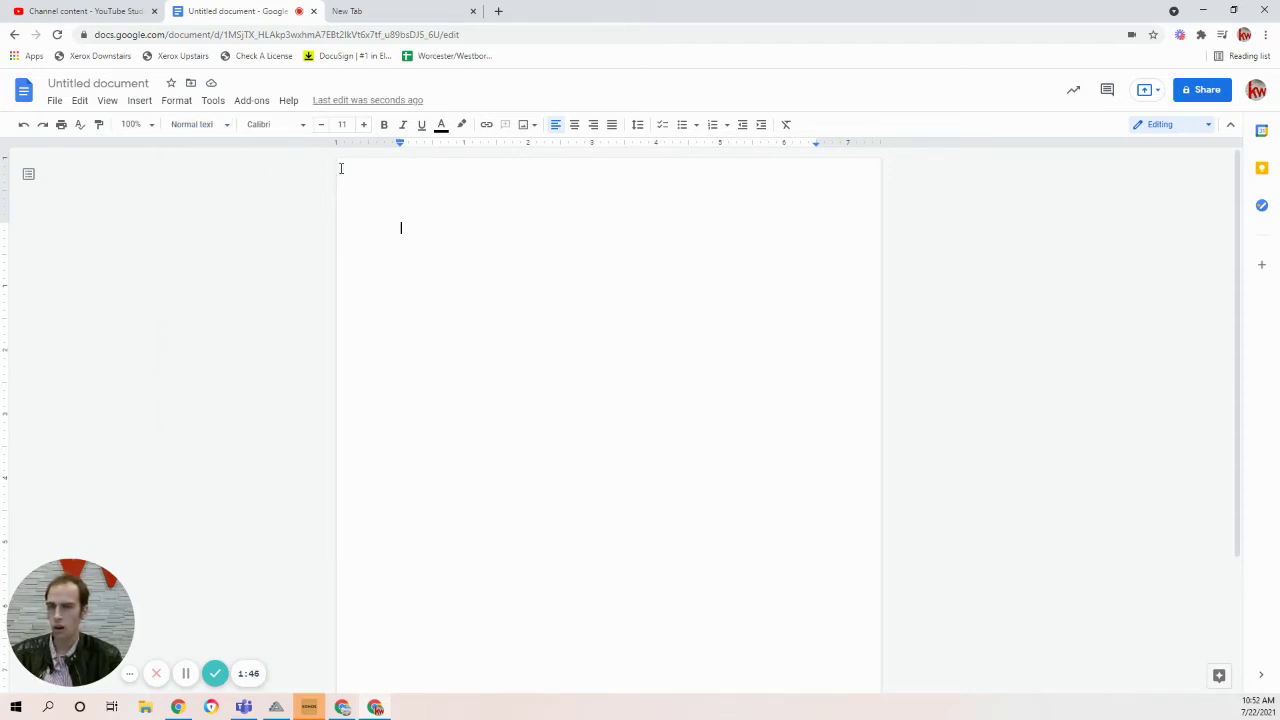
# Enter the sample text "fdsgf" in bold on the first line of the document.
pyautogui.click(385, 128)
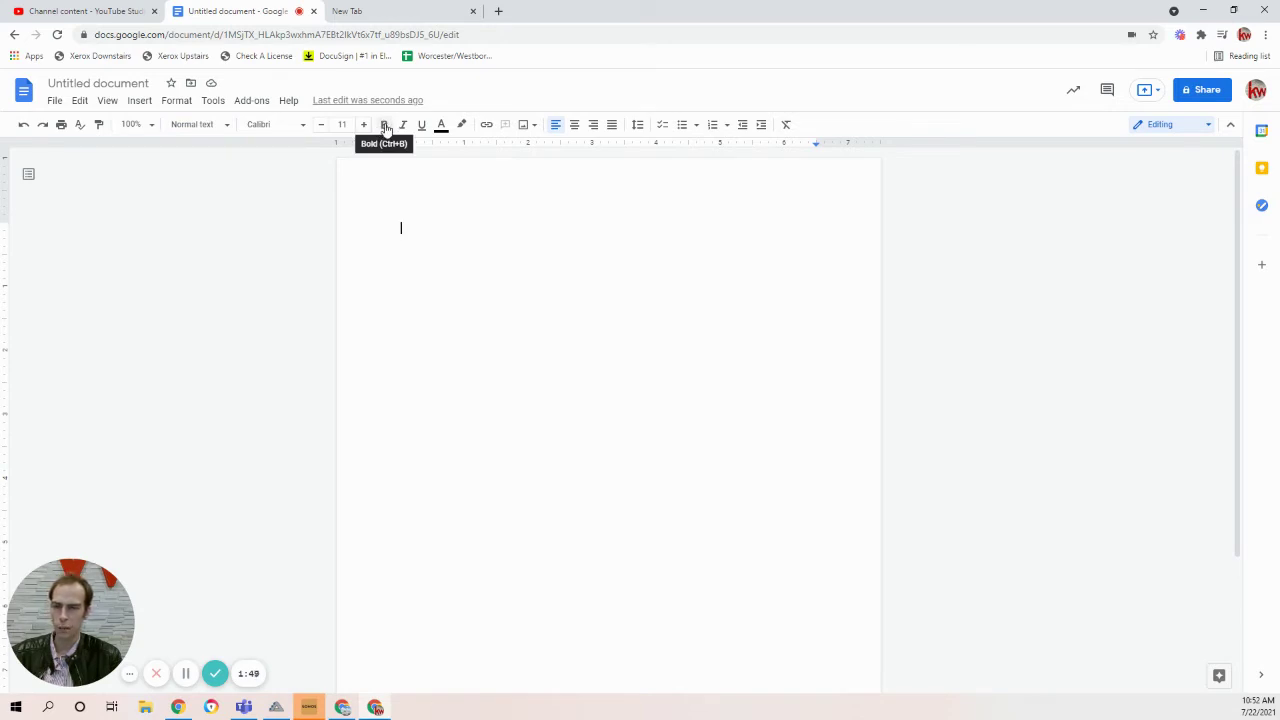
pyautogui.moveTo(434, 243); pyautogui.dragTo(436, 234)
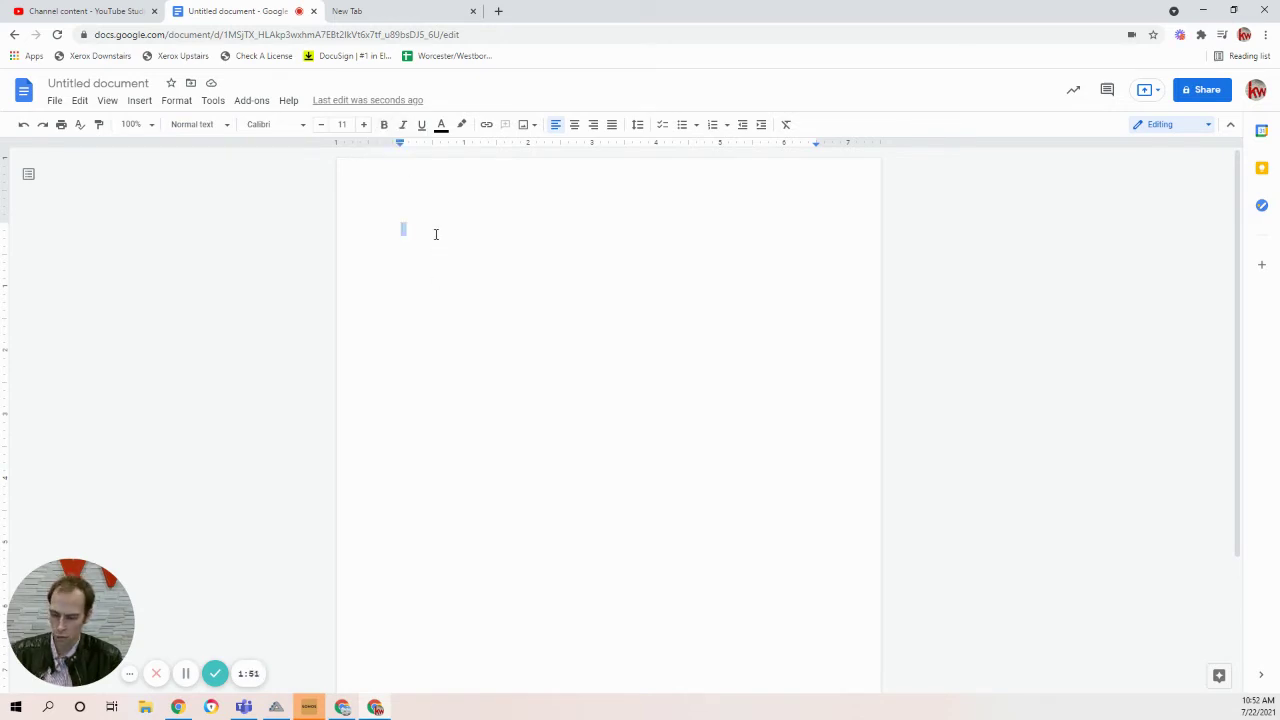
pyautogui.hotkey('ctrl', 'b')
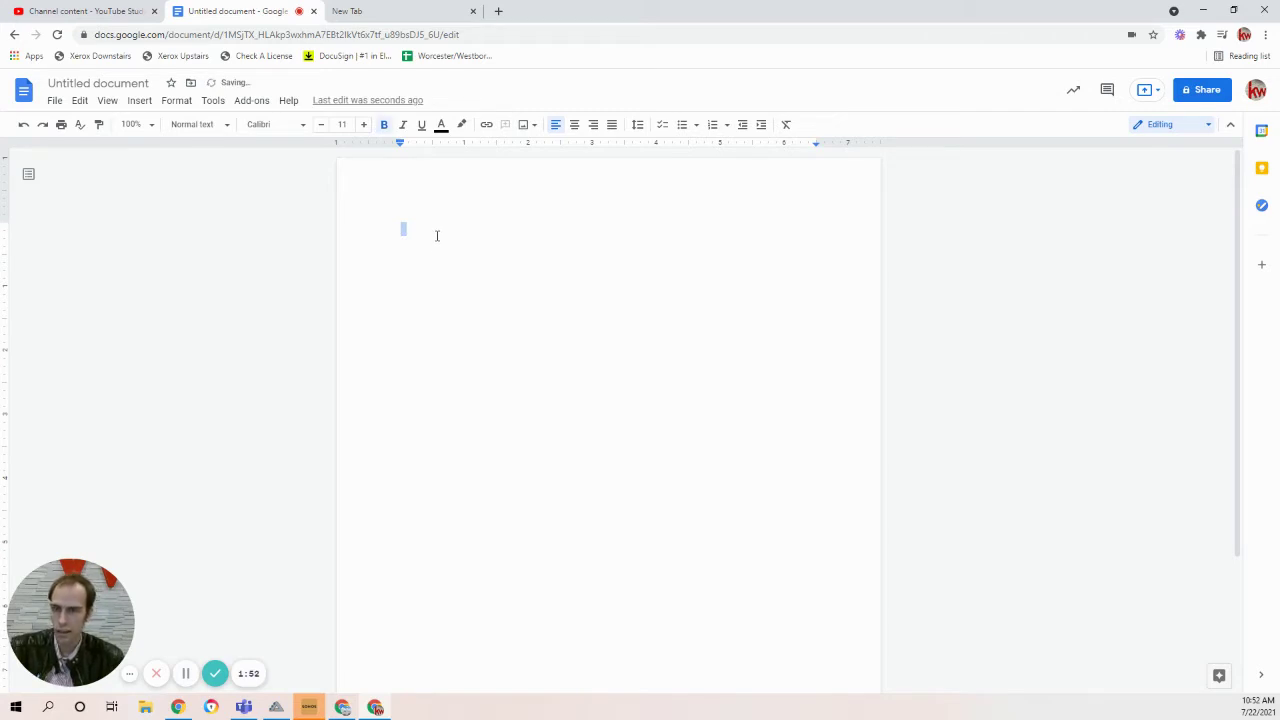
pyautogui.write('fdsgf')
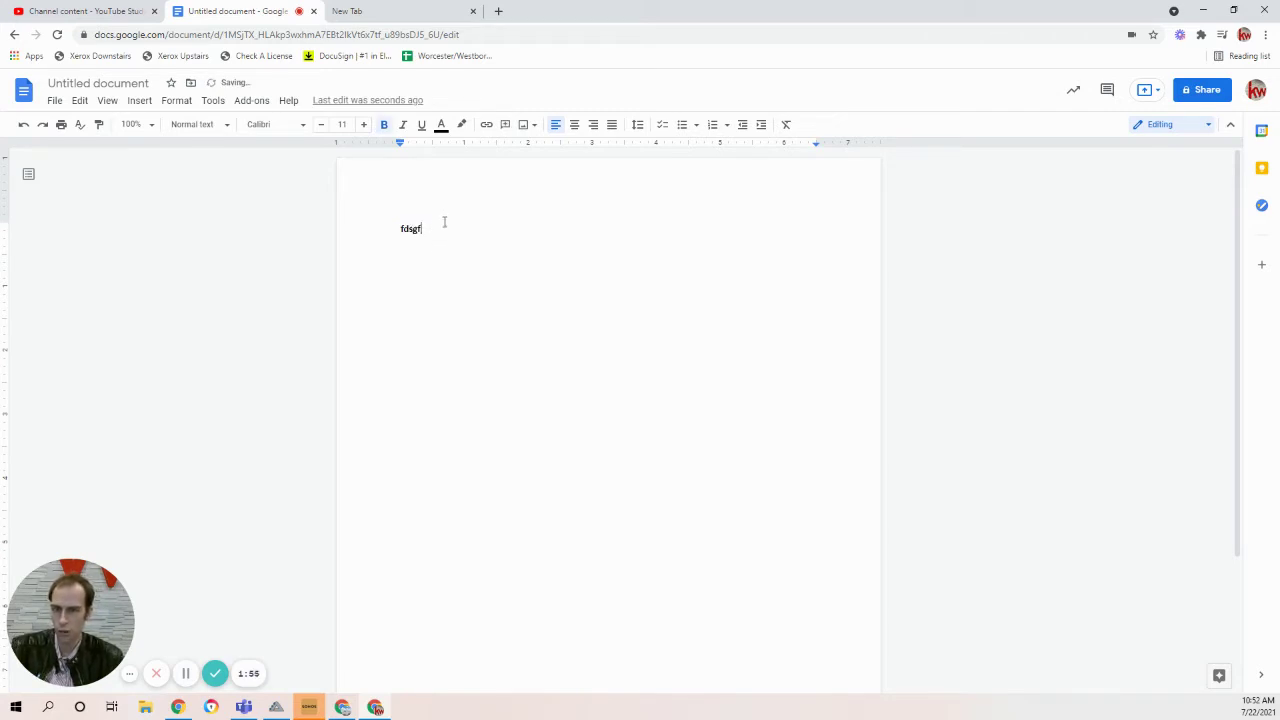
# Continue the first line with "fmd,sj kl;jdklsaj" in regular, non-bold text.
pyautogui.hotkey('ctrl', 'b')
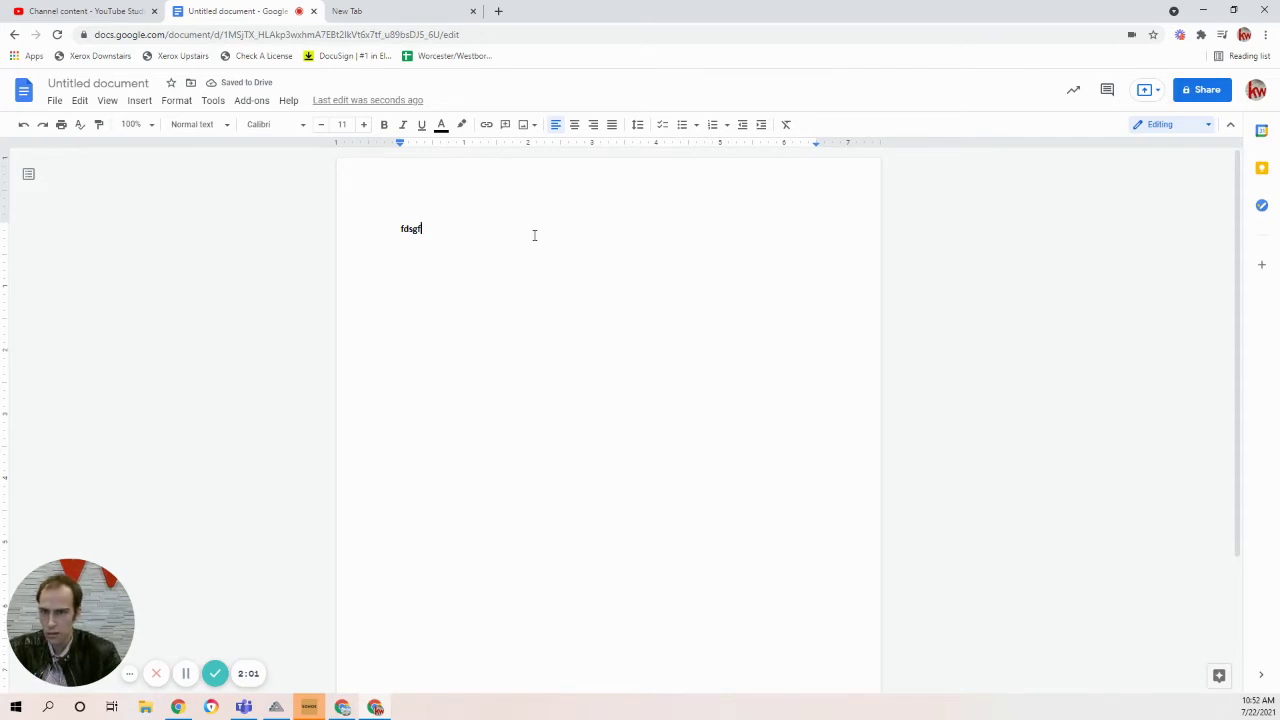
pyautogui.write('fmd,sj kl;jdklsa')
pyautogui.write('j')
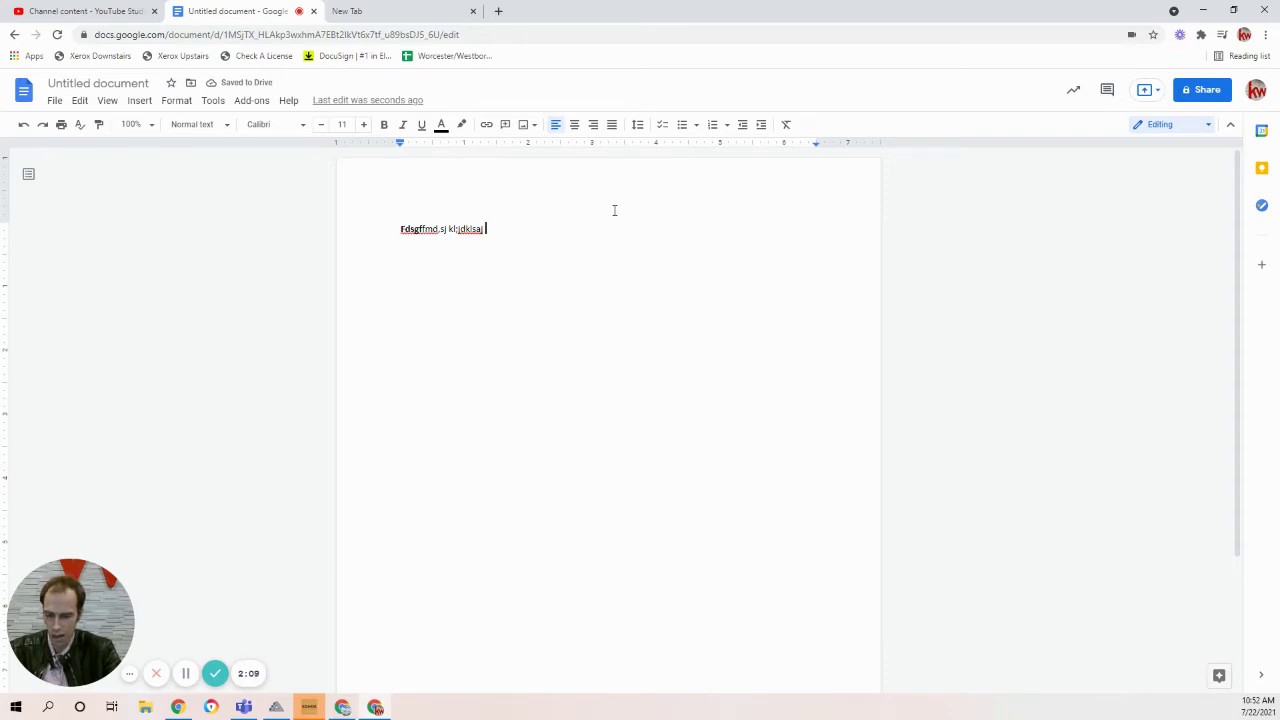
# Add the text "jdafjklas" in italics at the end of the line, and return to non-italic text.
pyautogui.hotkey('ctrl', 'i')
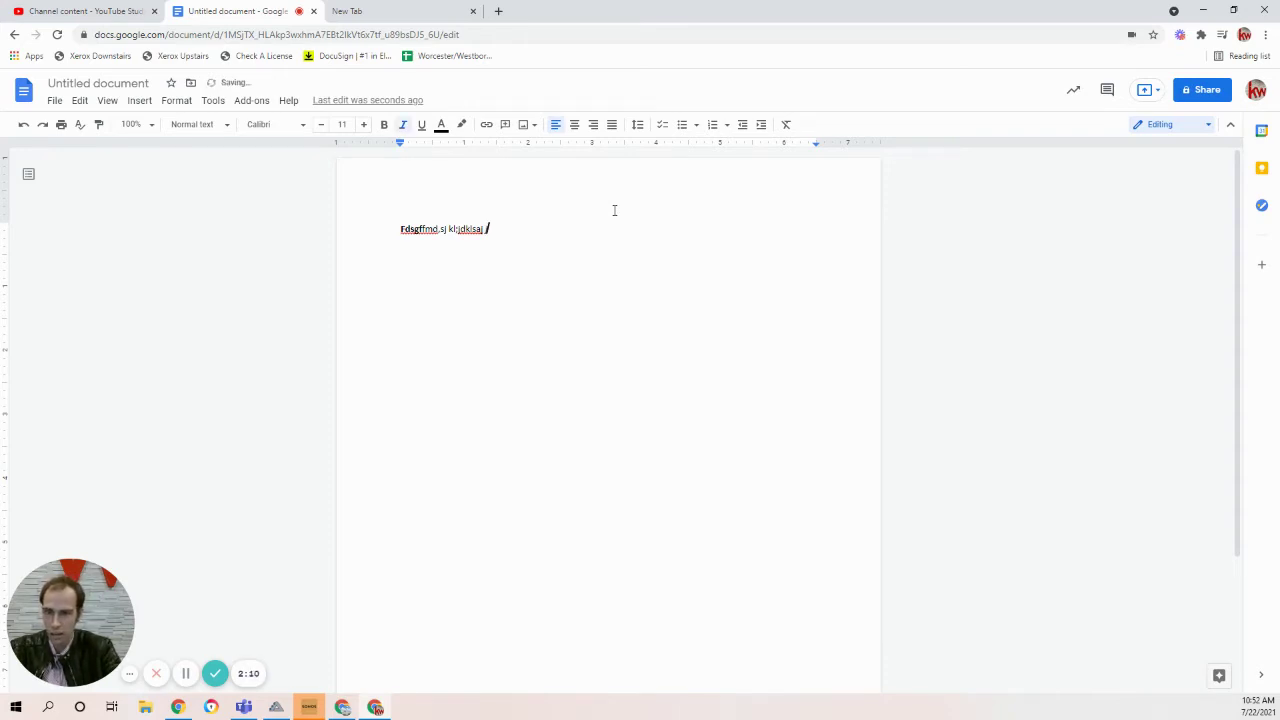
pyautogui.write('jdafjklas')
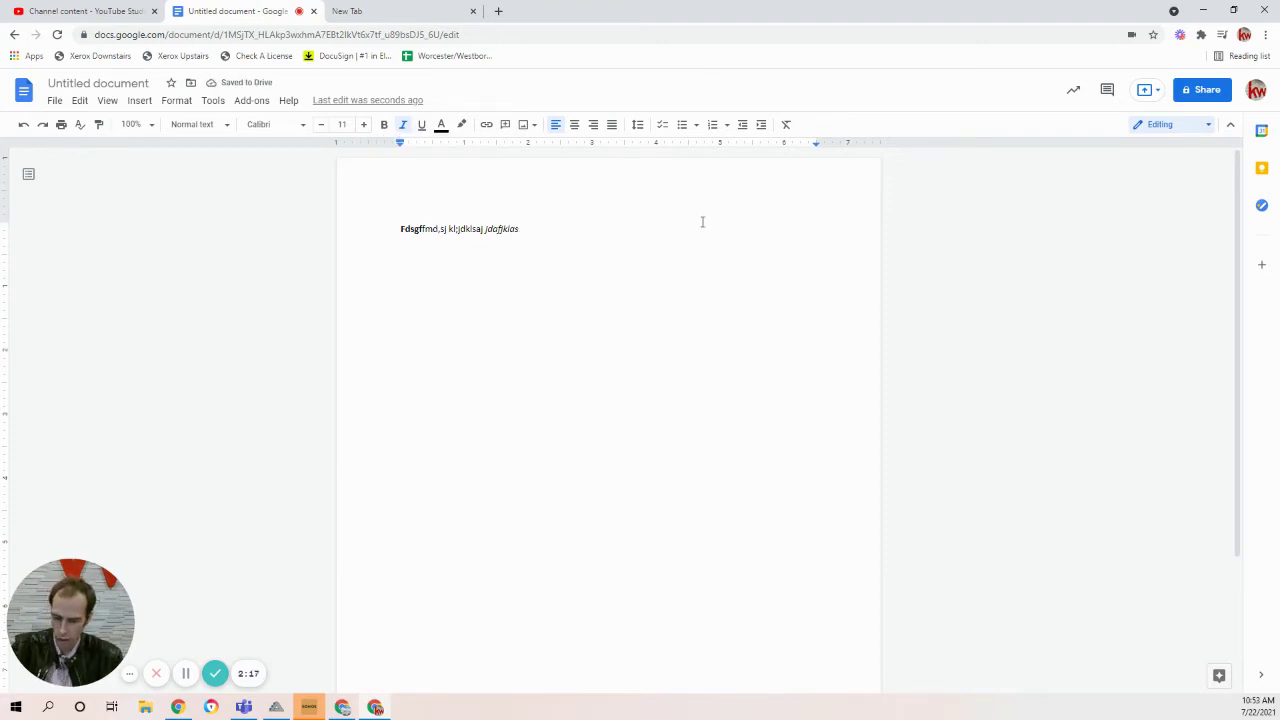
pyautogui.hotkey('ctrl', 'i')
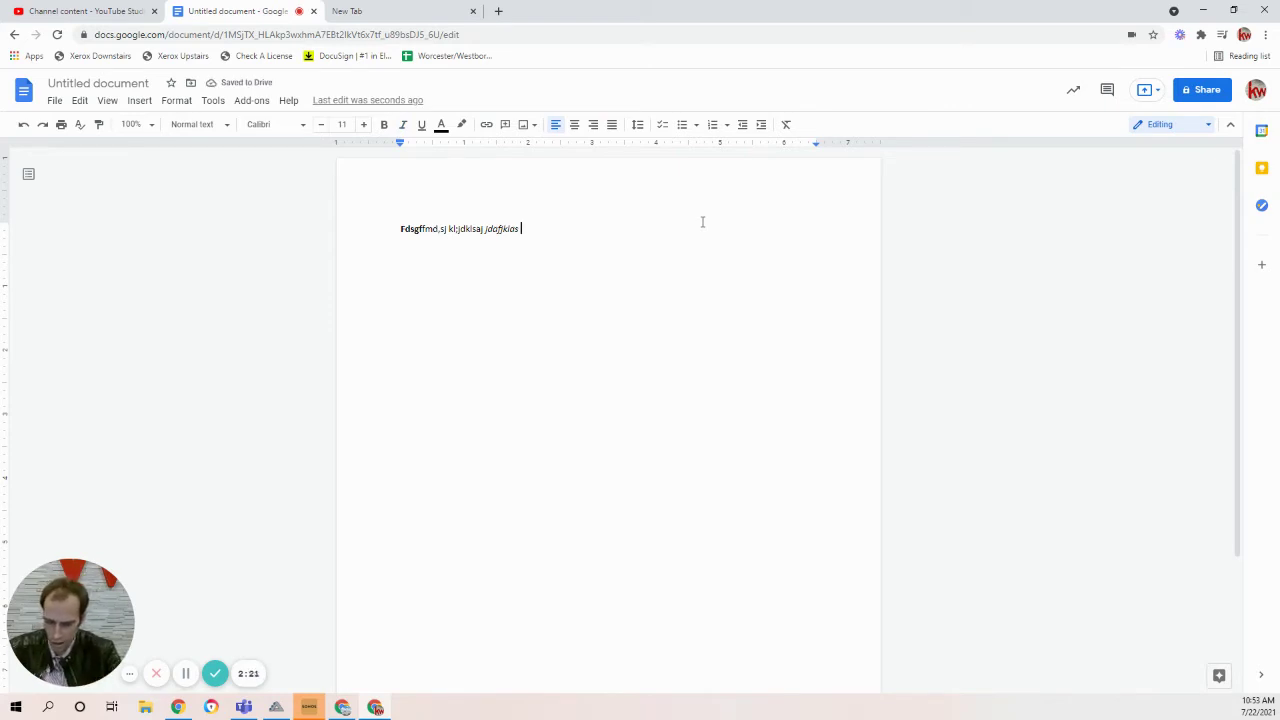
# Append "jkfjg kldfs;jfkldasj" as underlined text to the line, and switch underlining off after it.
pyautogui.hotkey('ctrl', 'u')
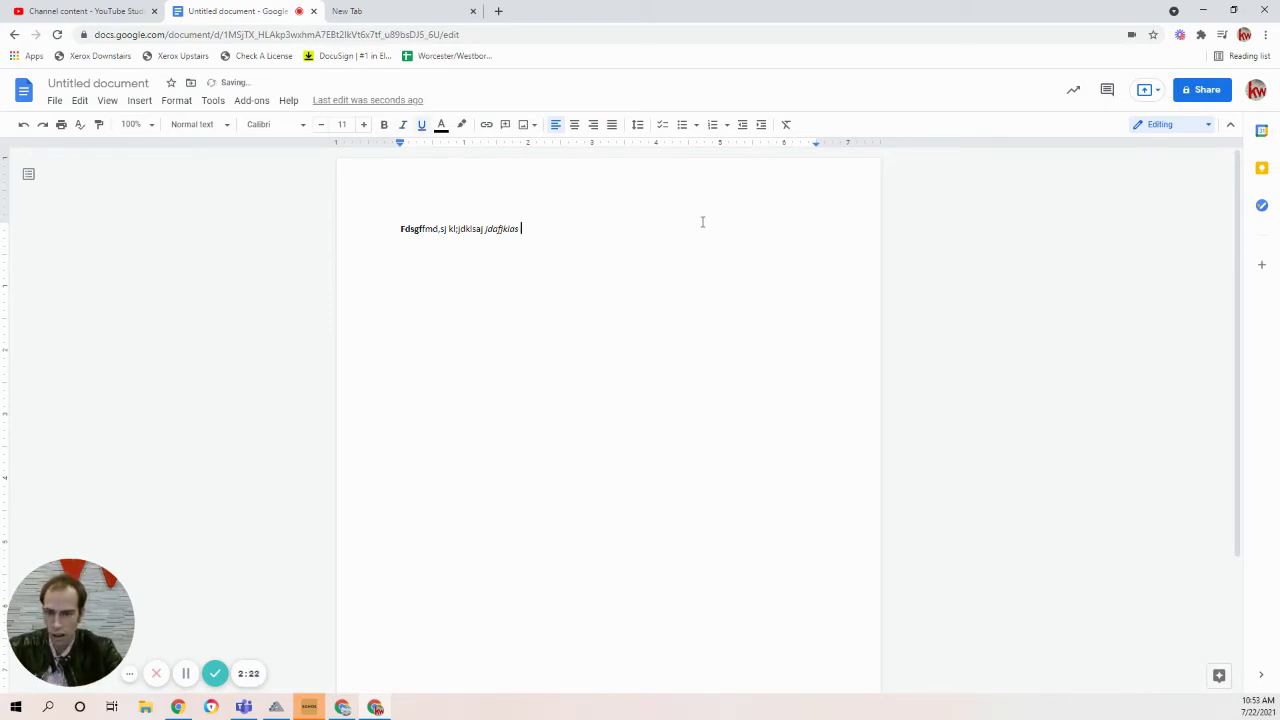
pyautogui.write('jkfjg kldfs;jfkldasj')
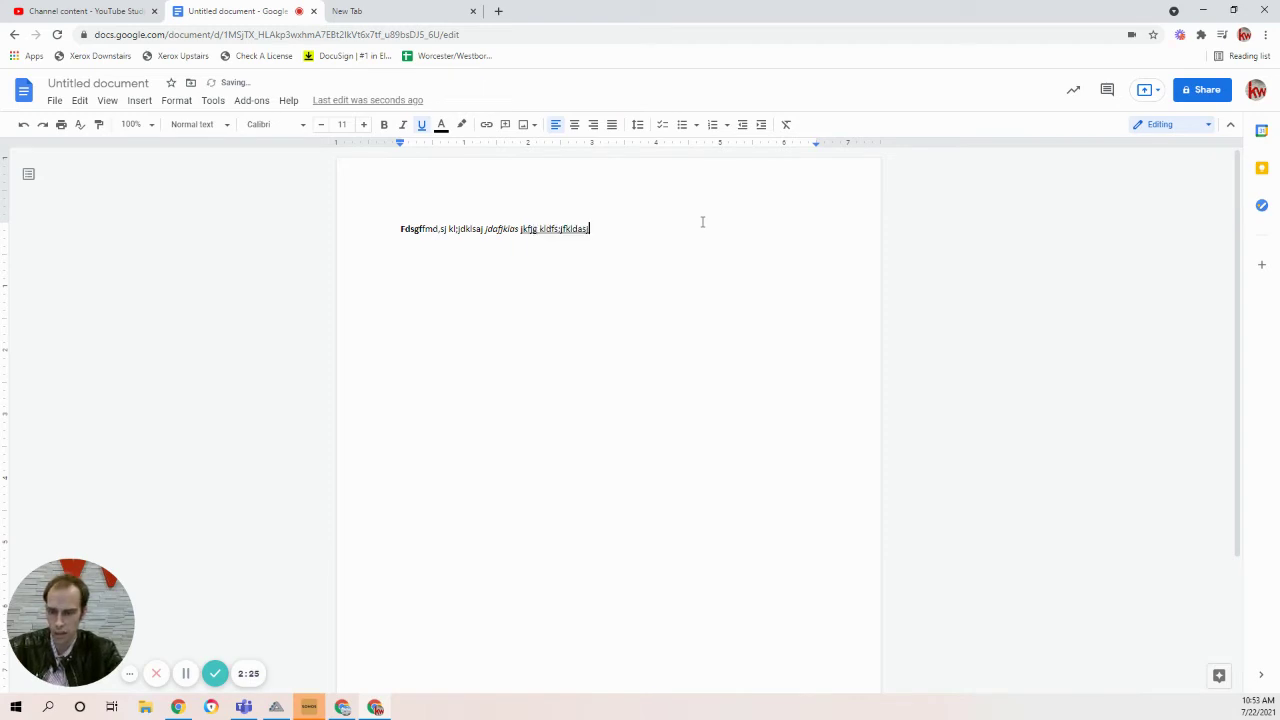
pyautogui.hotkey('ctrl', 'u')
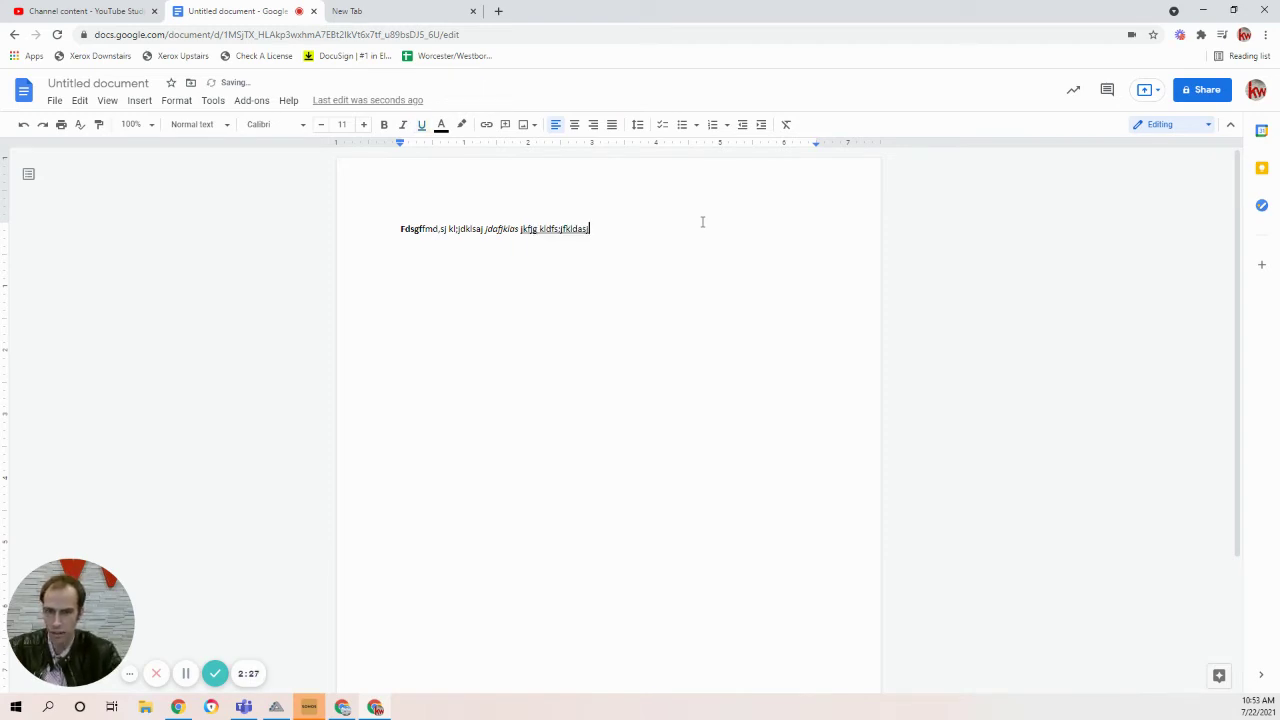
# Try a custom orange text colour, #ffaa00, by adjusting the hue and inspecting its hex code, and cancel the colour choice.
pyautogui.click(441, 126)
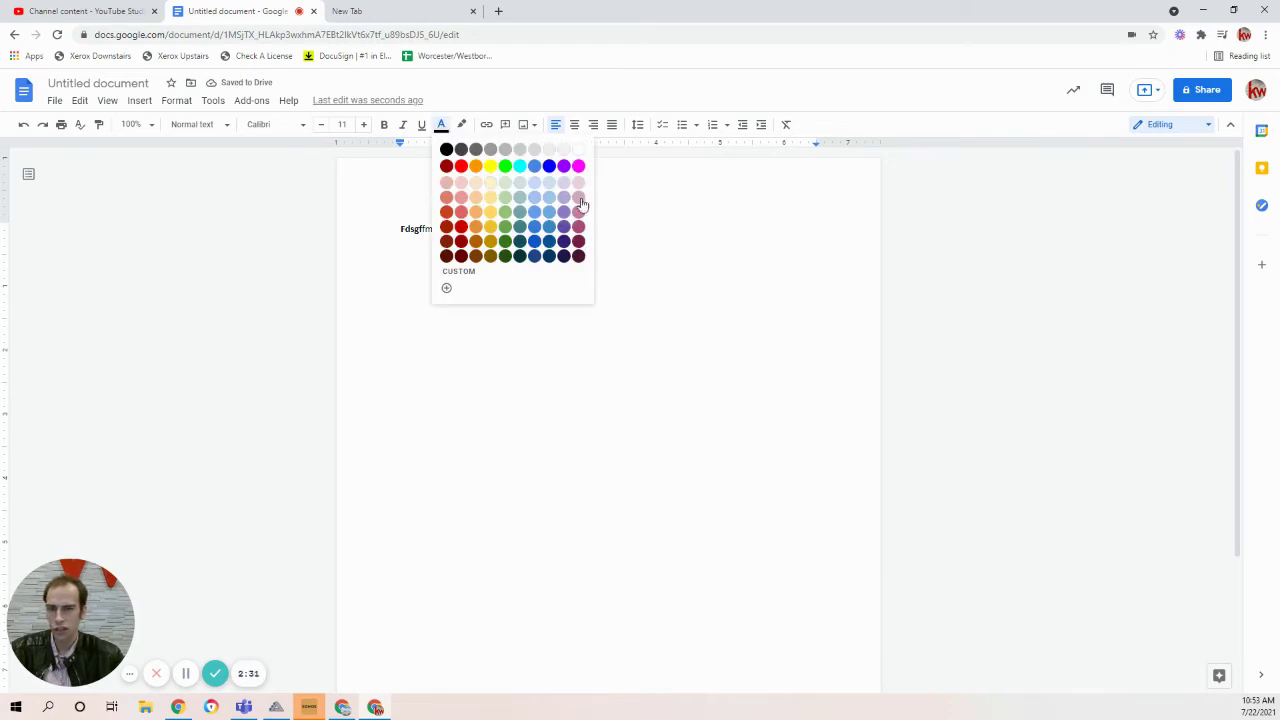
pyautogui.click(447, 289)
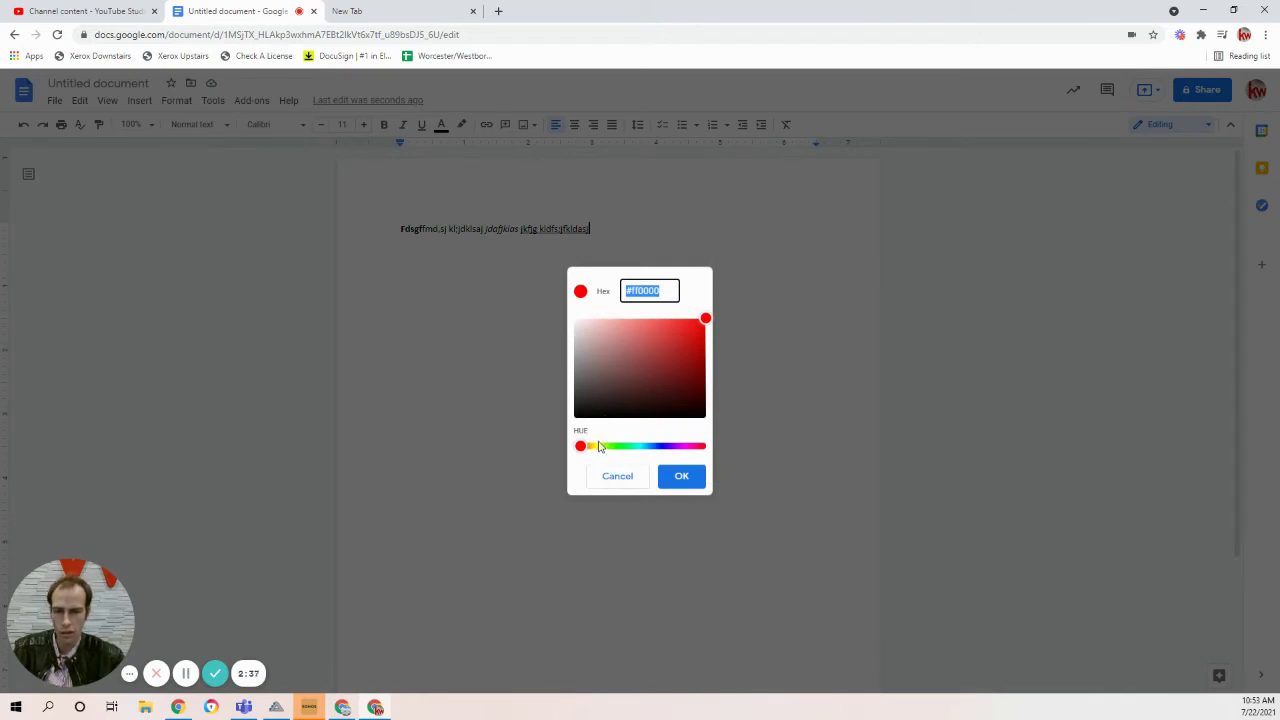
pyautogui.moveTo(600, 448); pyautogui.dragTo(628, 449)
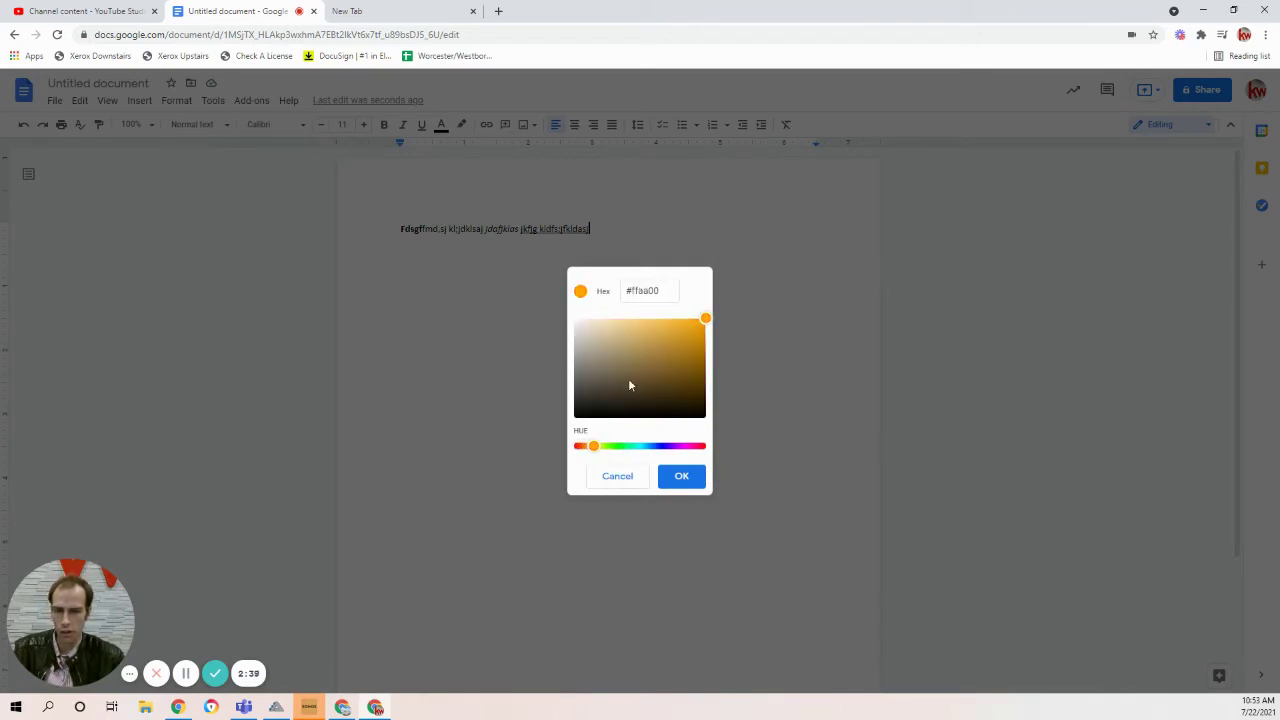
pyautogui.moveTo(661, 291); pyautogui.dragTo(631, 291)
pyautogui.click(668, 291)
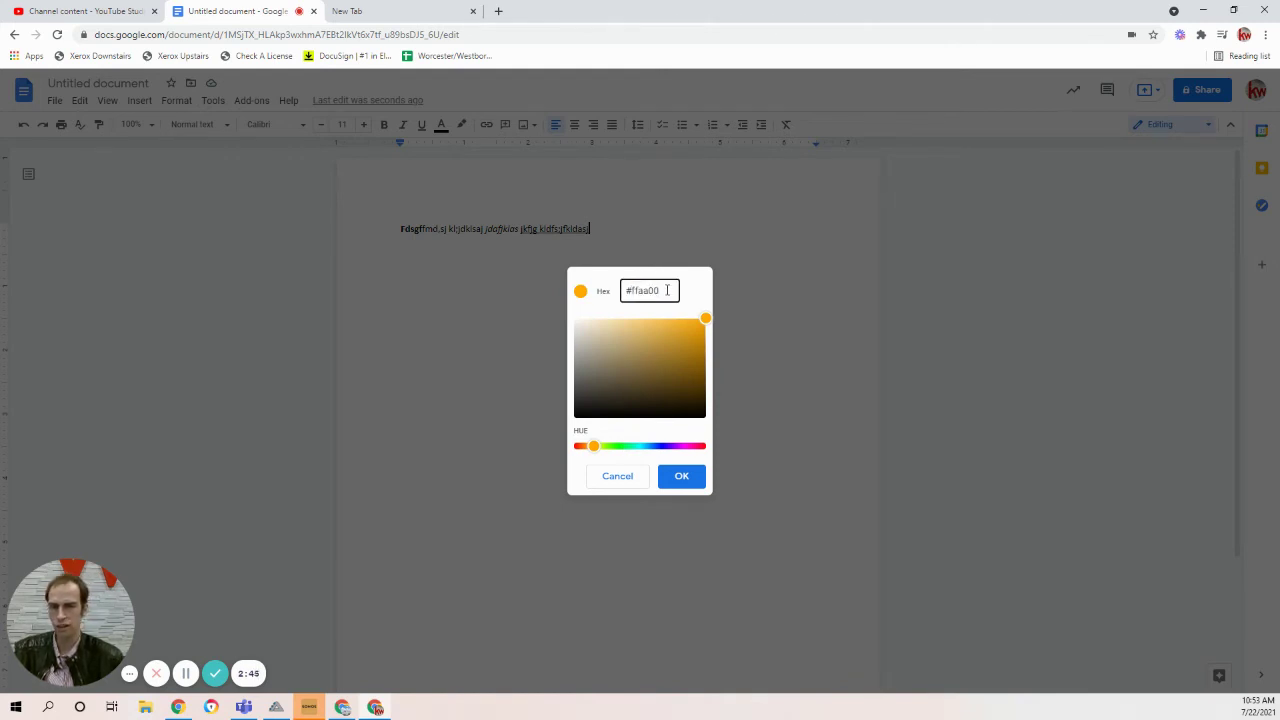
pyautogui.moveTo(666, 290); pyautogui.dragTo(628, 283)
pyautogui.click(665, 291)
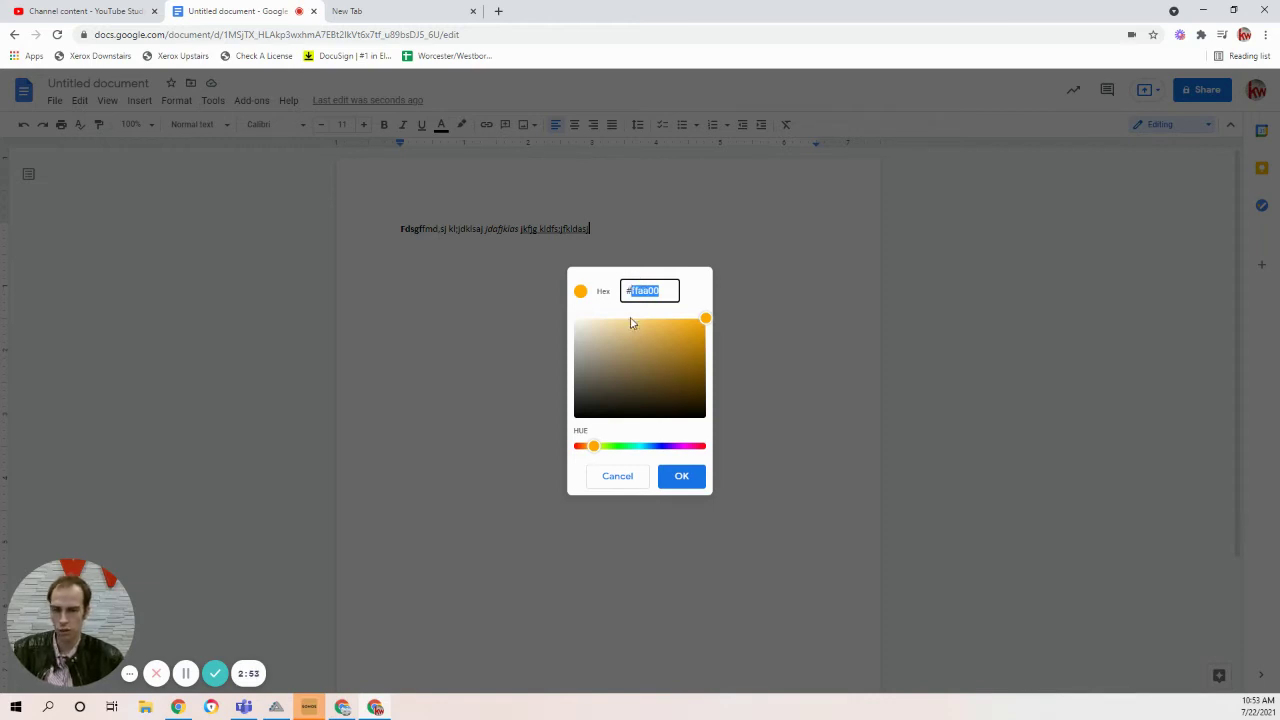
pyautogui.click(624, 482)
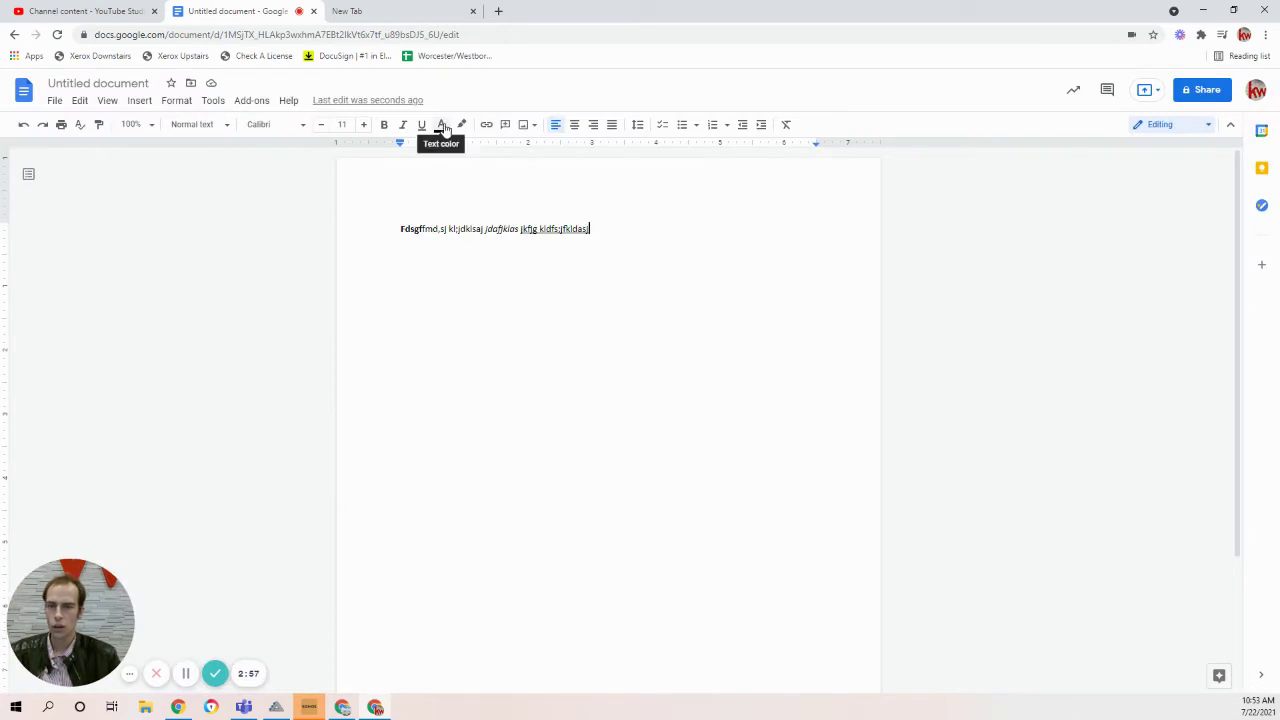
pyautogui.click(460, 127)
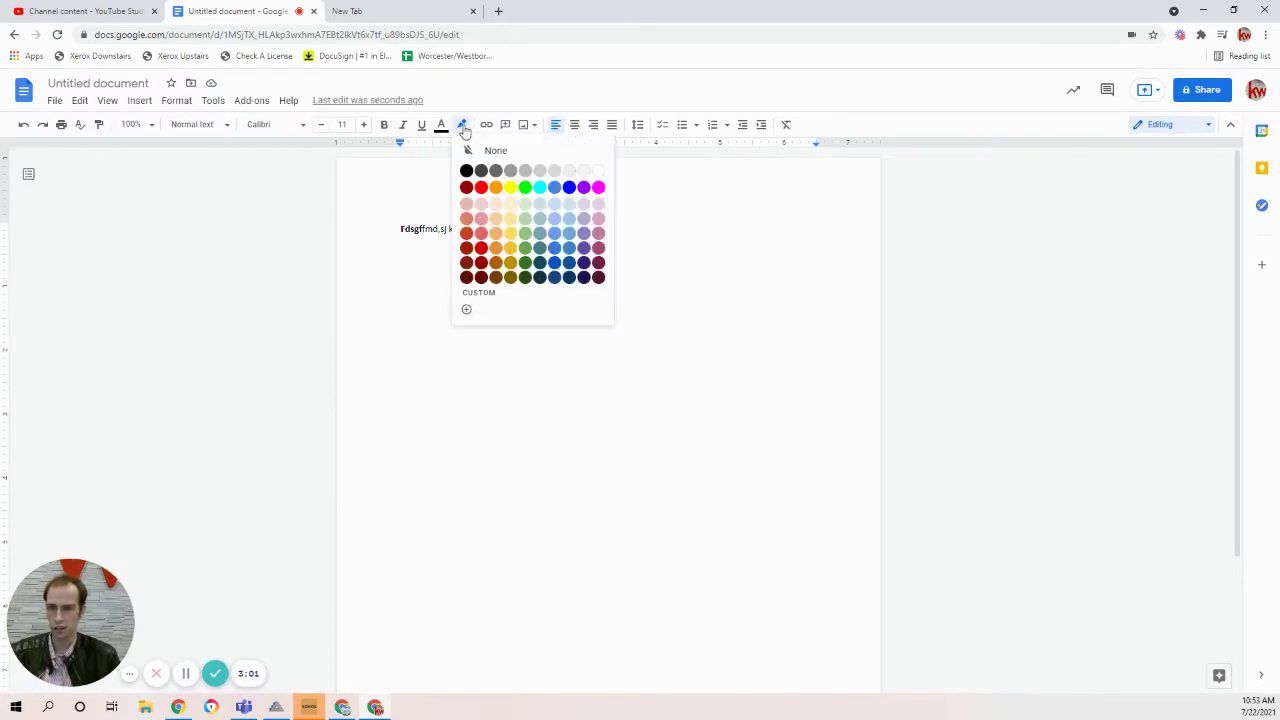
pyautogui.click(463, 126)
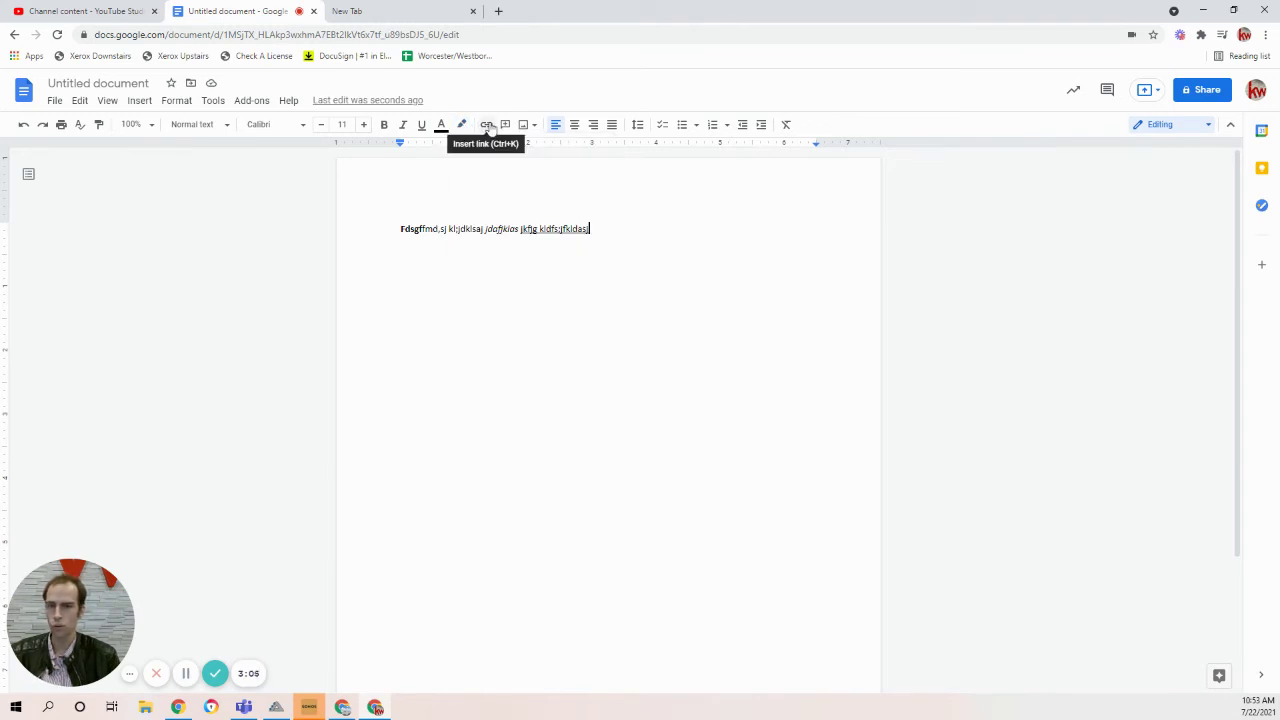
pyautogui.keyDown('shift'); pyautogui.click(521, 229); pyautogui.keyUp('shift')
pyautogui.hotkey('ctrl', 'u')
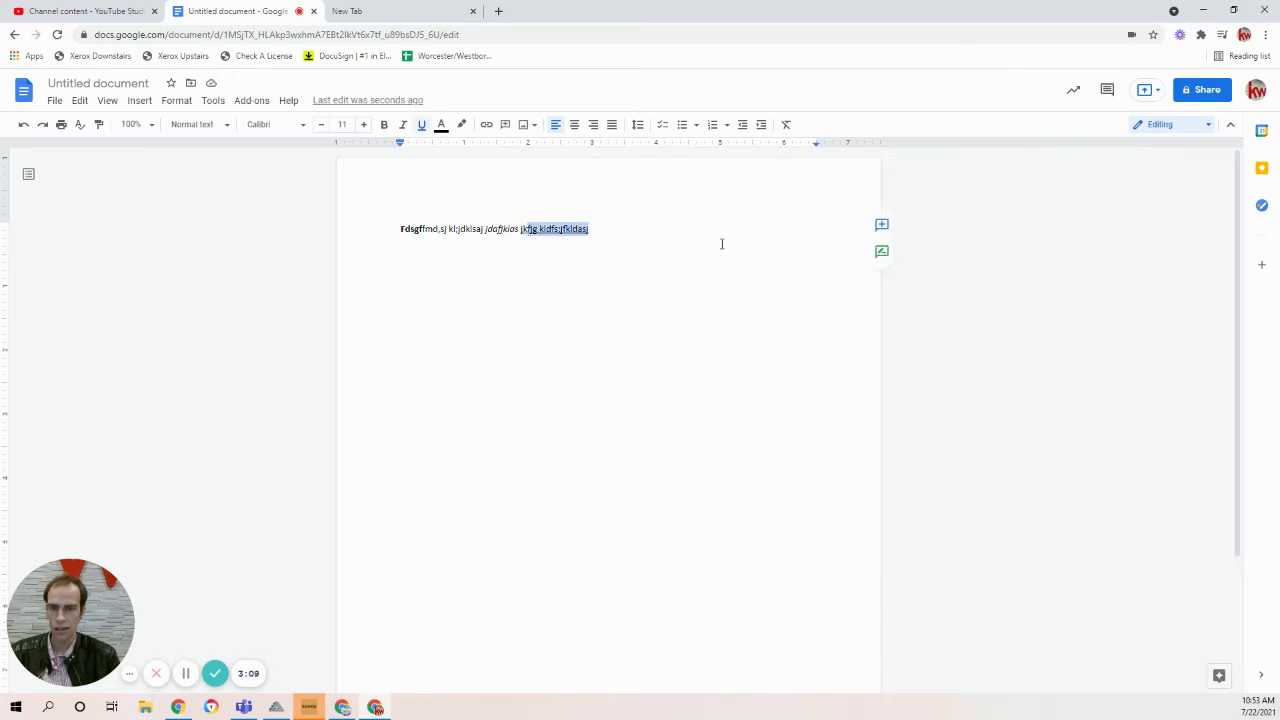
# Add a block of blank lines below the sample line and enter underlined "KW C" with "ommand" on the line under it.
pyautogui.click(636, 226)
pyautogui.press('Return')
pyautogui.press('Return')
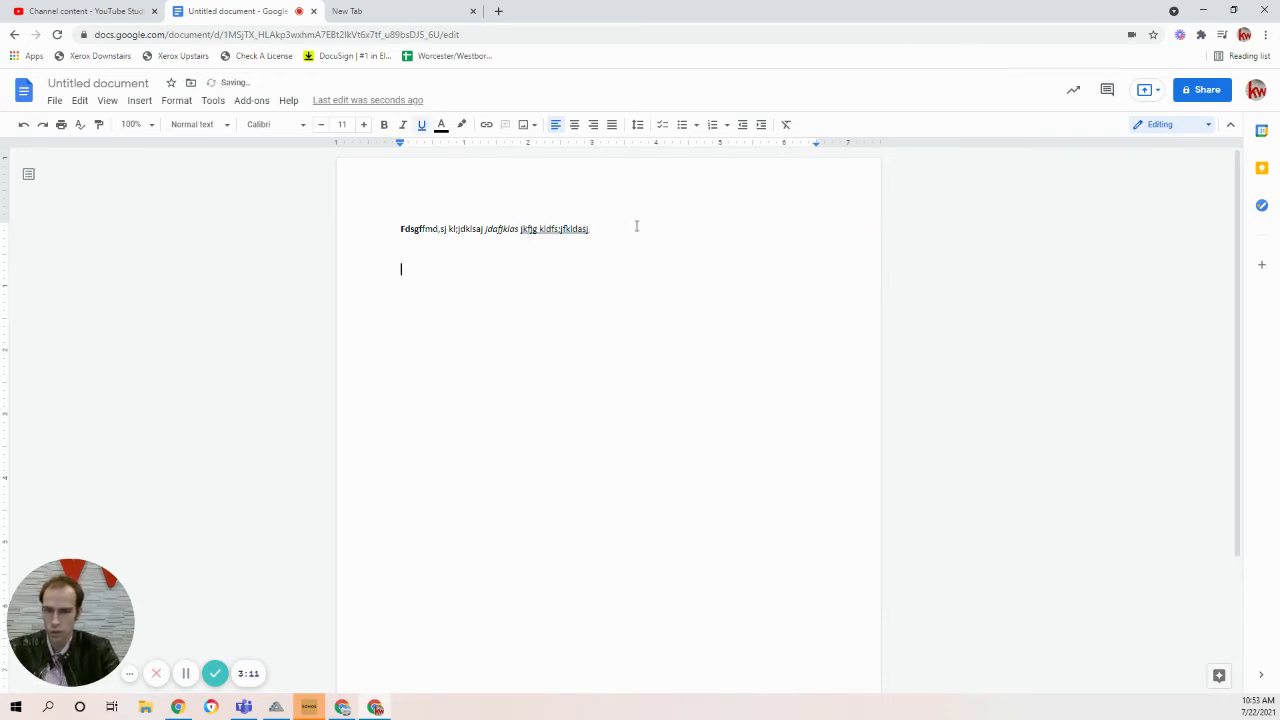
pyautogui.press('Return')
pyautogui.press('Return')
pyautogui.press('Return')
pyautogui.press('Return')
pyautogui.press('Return')
pyautogui.press('Return')
pyautogui.press('Return')
pyautogui.press('Return')
pyautogui.press('Return')
pyautogui.press('Return')
pyautogui.press('Return')
pyautogui.press('Return')
pyautogui.press('Return')
pyautogui.write('kw')
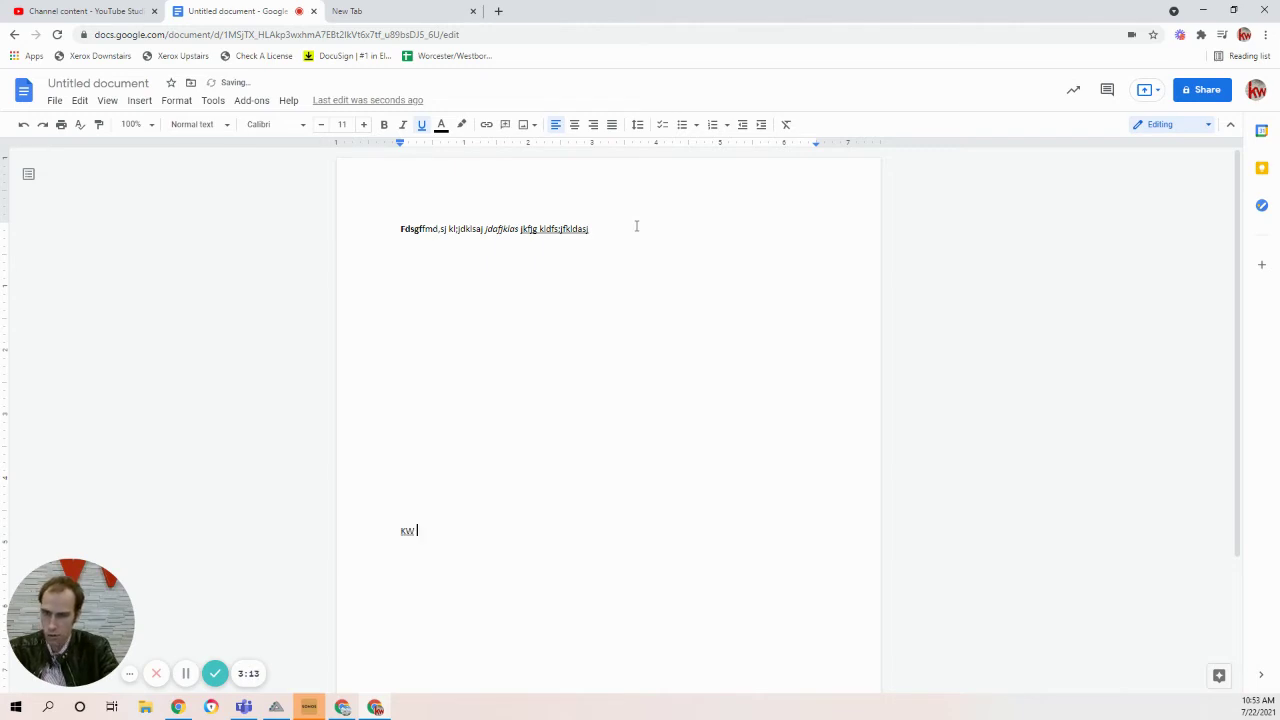
pyautogui.write(' C')
pyautogui.press('Return')
pyautogui.write('ommand')
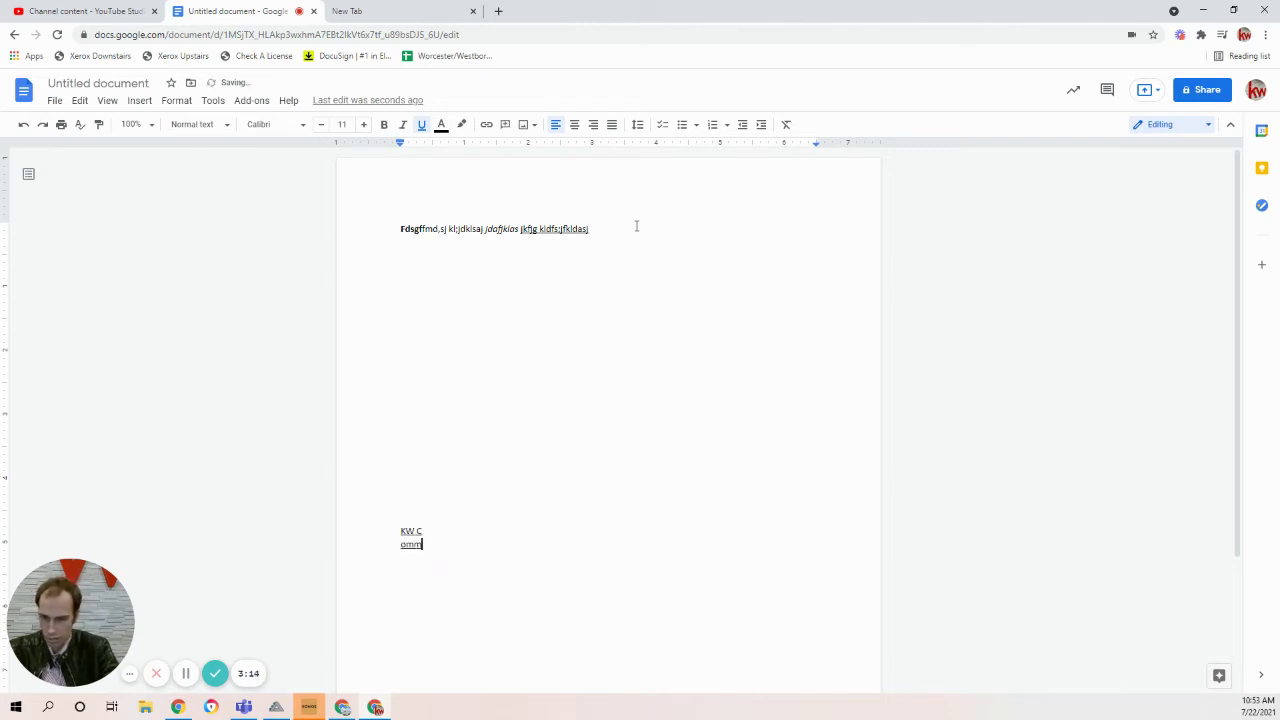
# Correct the broken text by joining the two lines into the single phrase "KW Command".
pyautogui.press('Left')
pyautogui.press('Left')
pyautogui.press('Left')
pyautogui.press('Left')
pyautogui.press('Left')
pyautogui.press('Left')
pyautogui.press('Left')
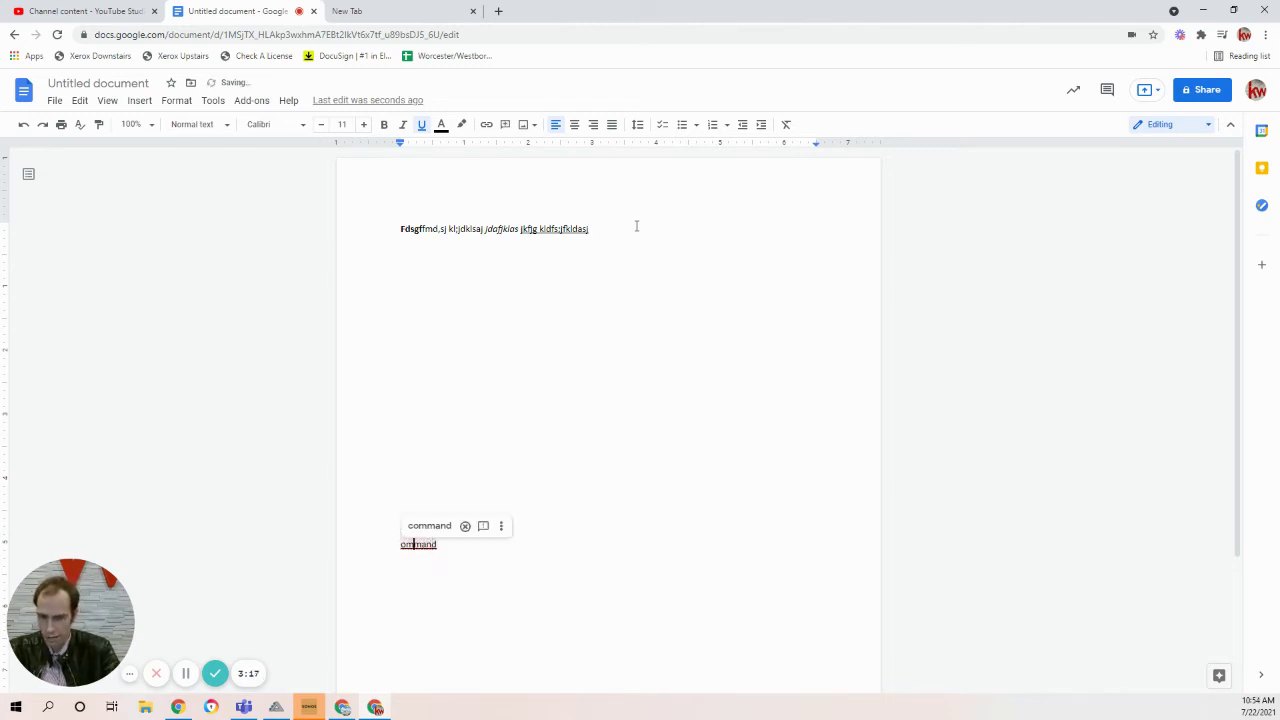
pyautogui.press('BackSpace')
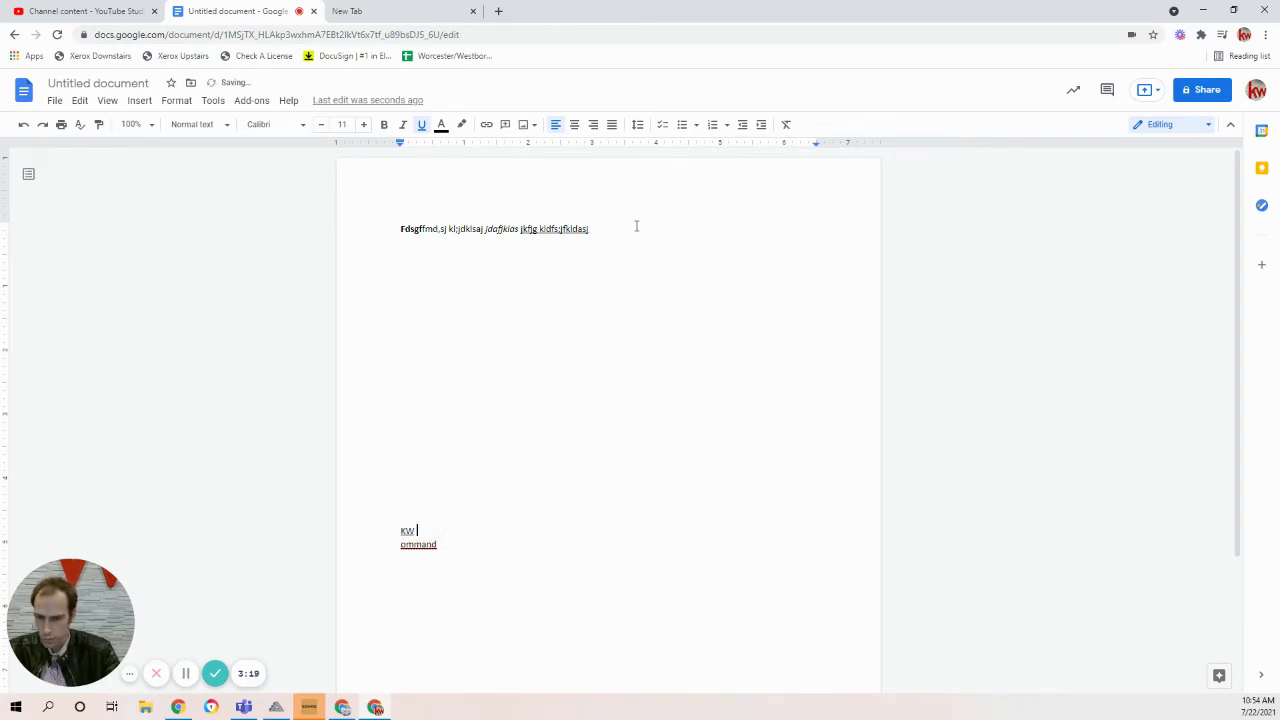
pyautogui.press('Down')
pyautogui.press('Left')
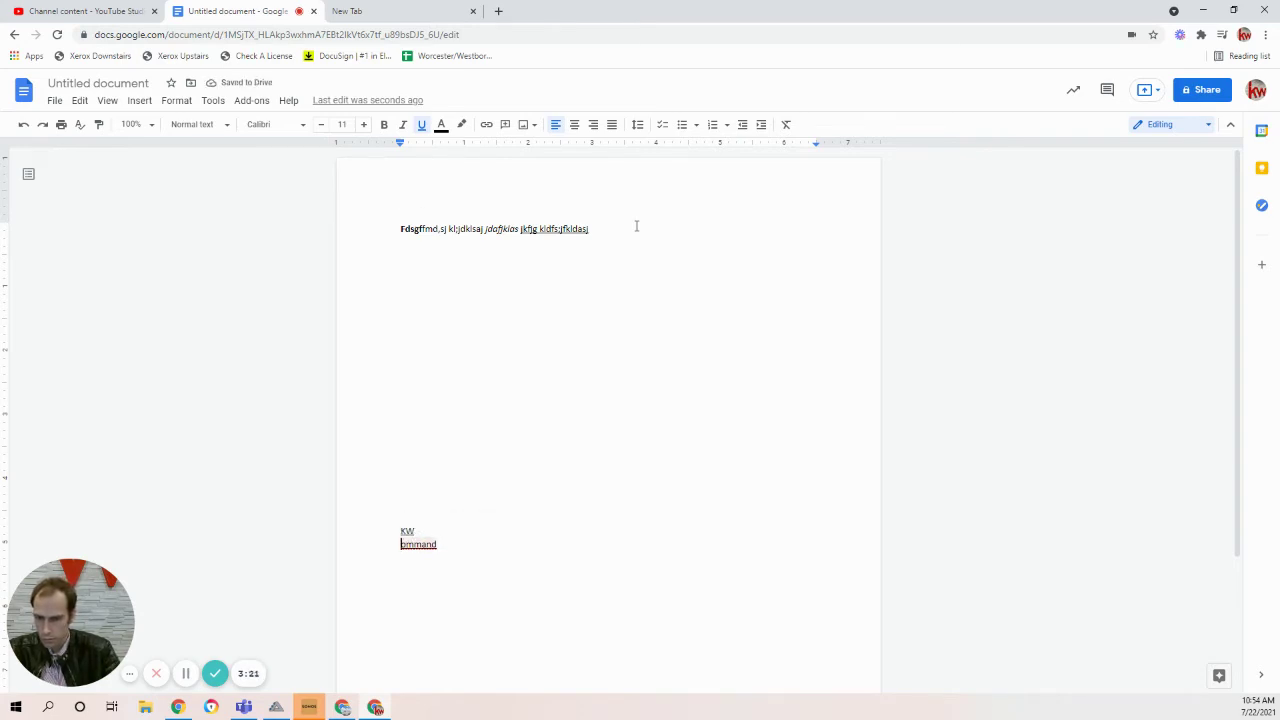
pyautogui.press('BackSpace')
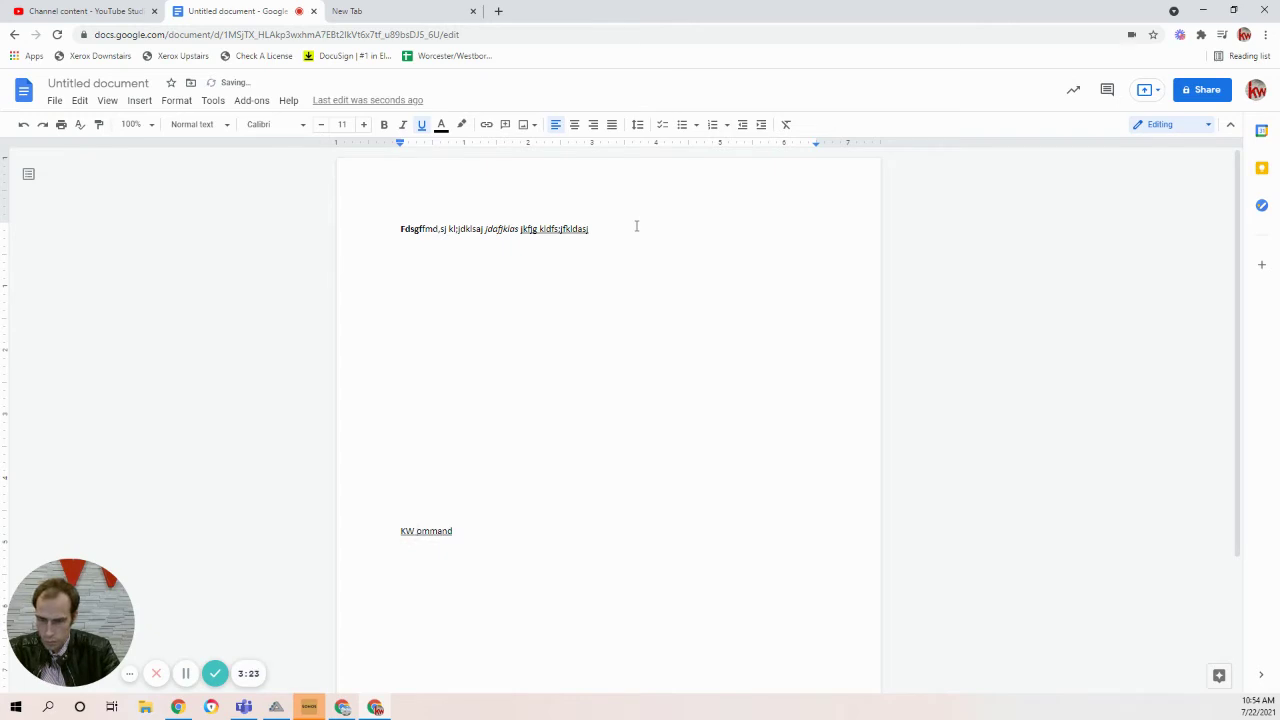
pyautogui.write('c')
pyautogui.click(550, 486)
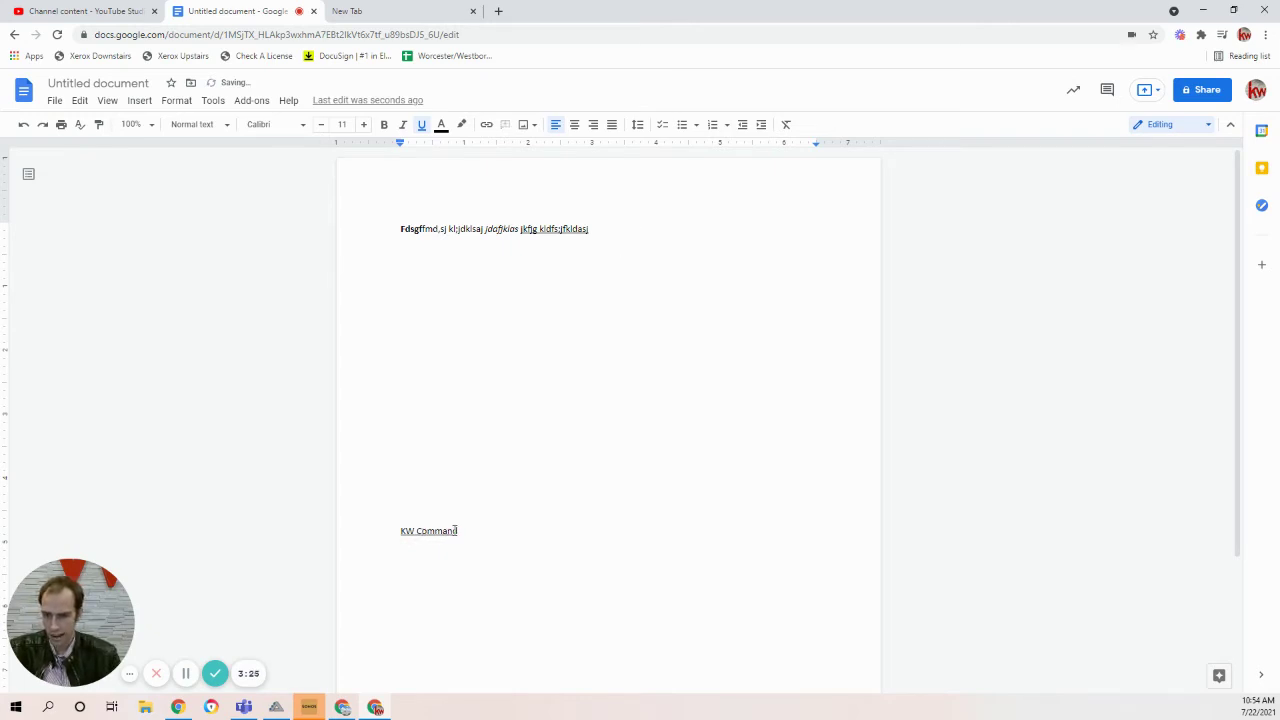
# Link the text "KW Command" to the KW Command site, console.command.kw.com, found by searching for "kw Command".
pyautogui.tripleClick(407, 527)
pyautogui.click(394, 531)
pyautogui.tripleClick(463, 531)
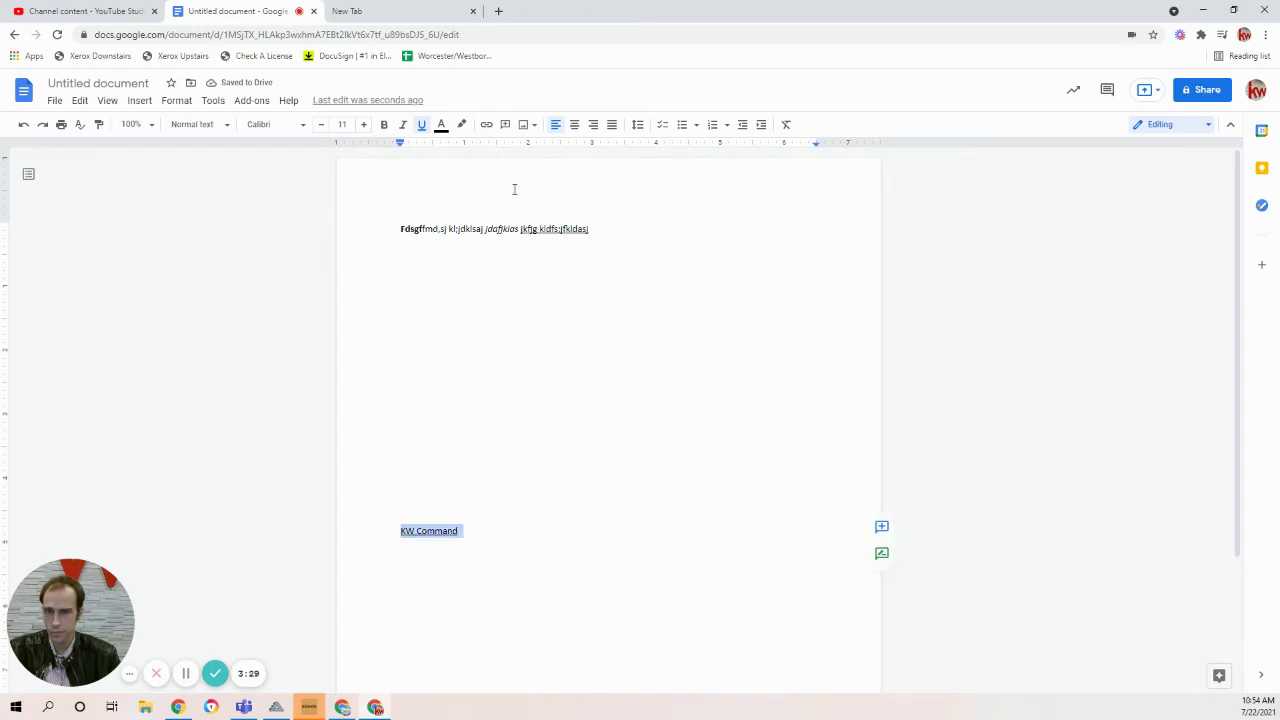
pyautogui.click(489, 125)
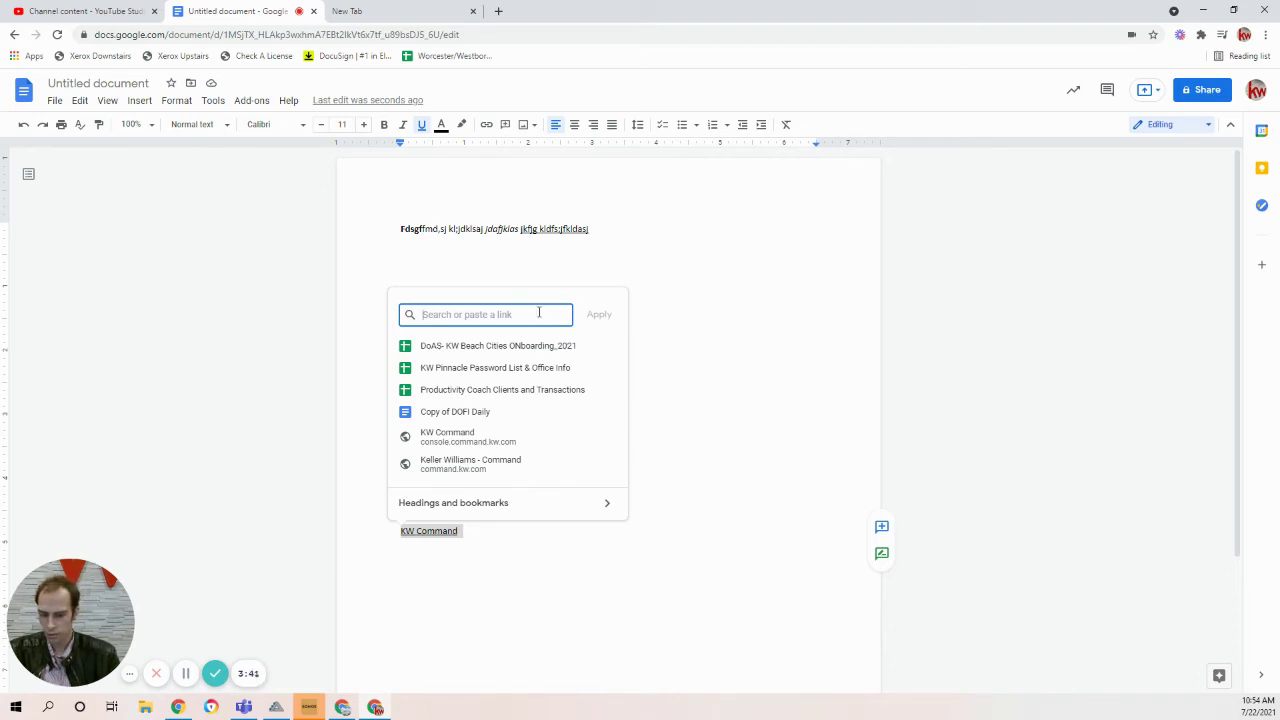
pyautogui.write('kw')
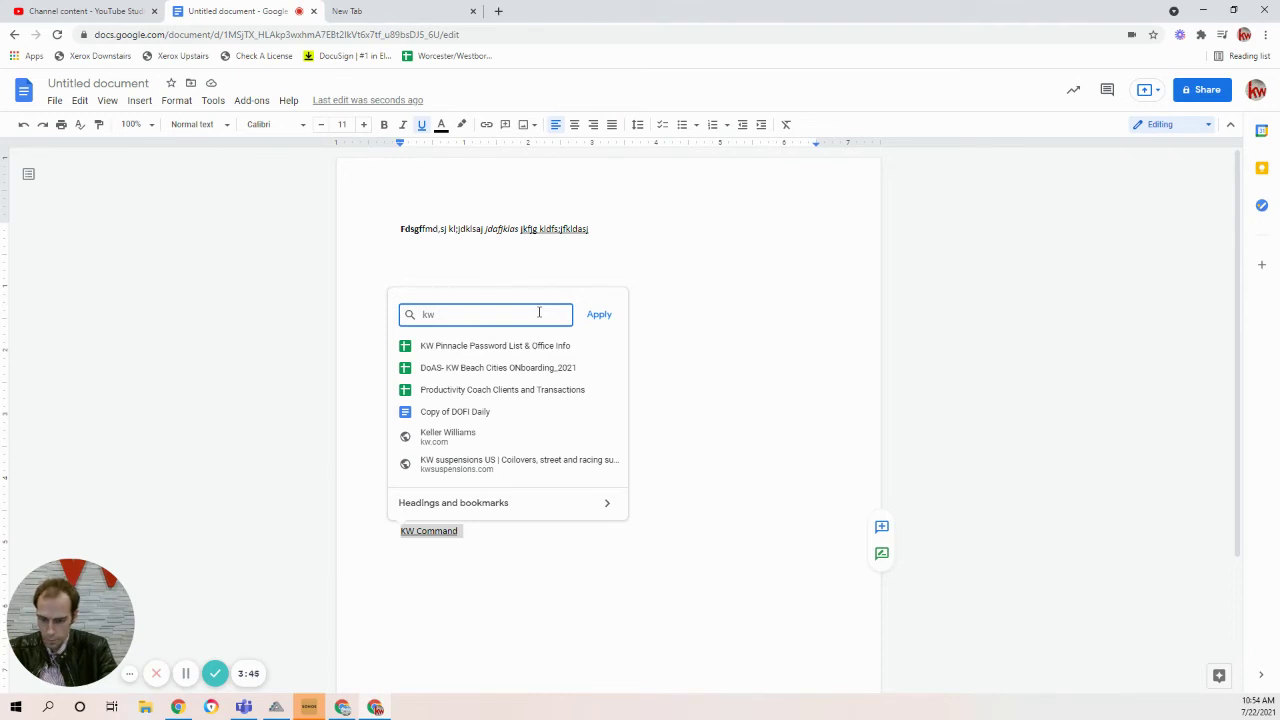
pyautogui.write(' Command')
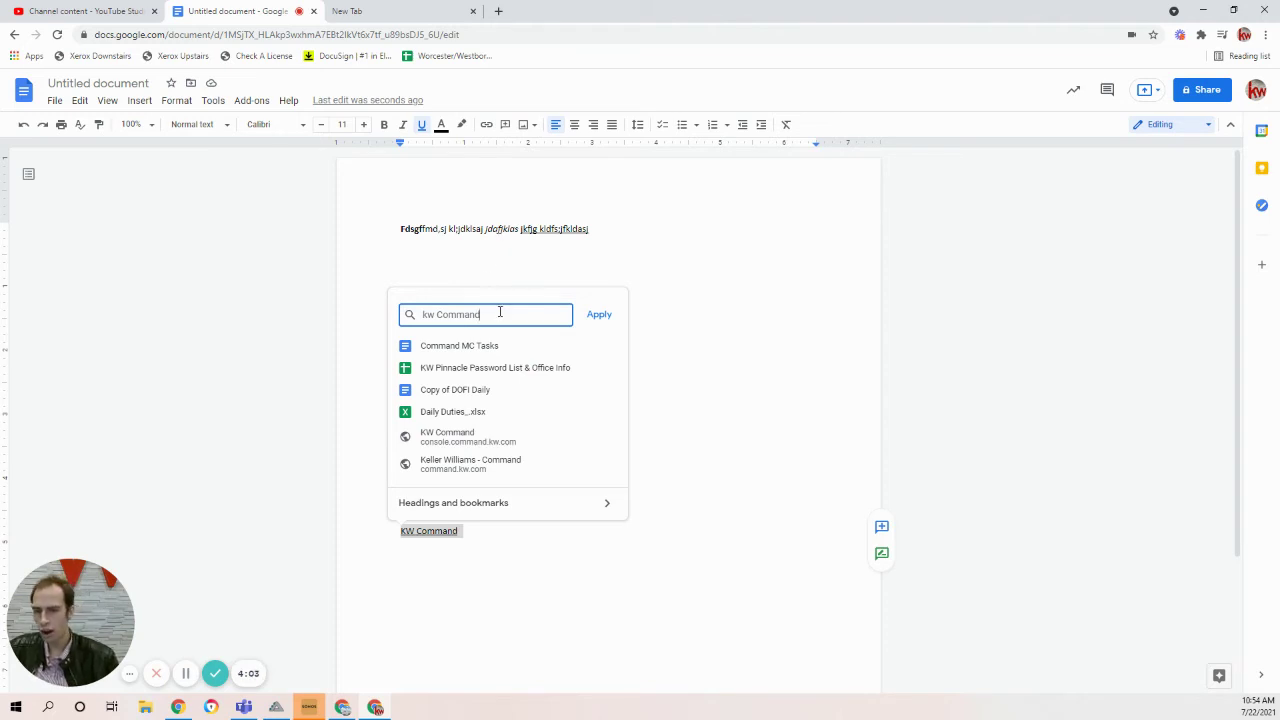
pyautogui.click(470, 440)
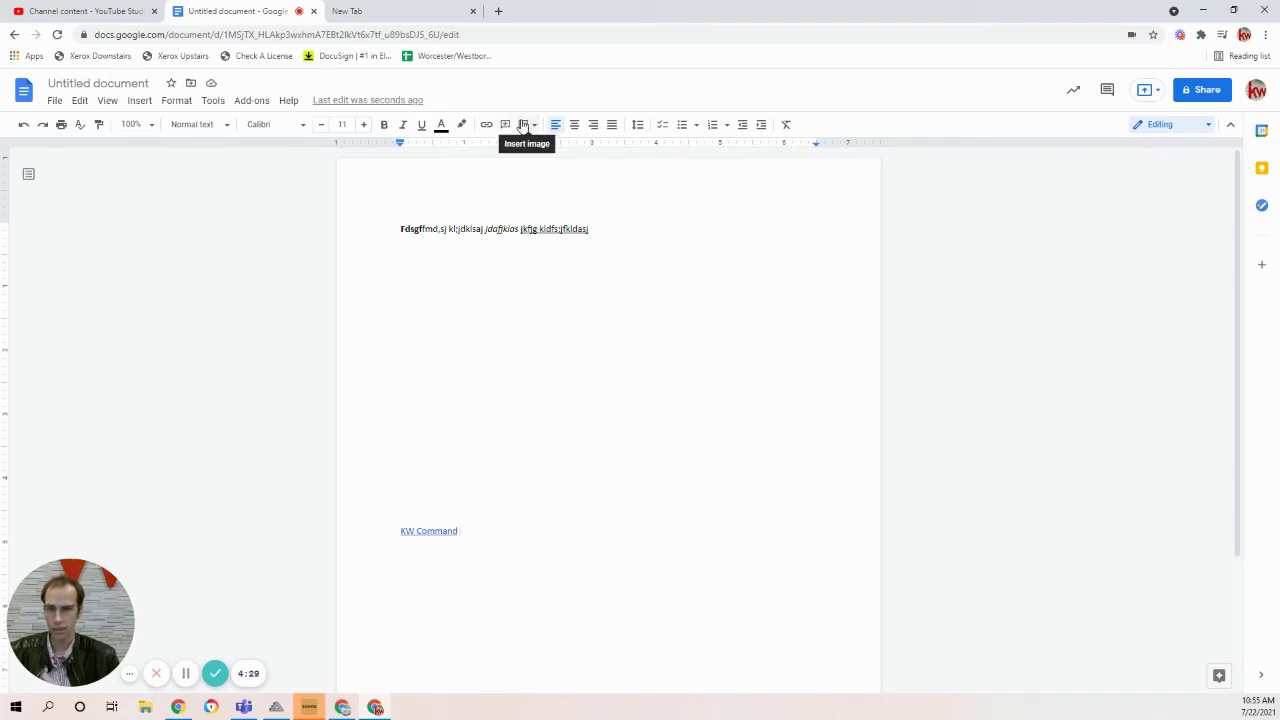
# Start inserting an image from the web and search for "houses".
pyautogui.click(530, 130)
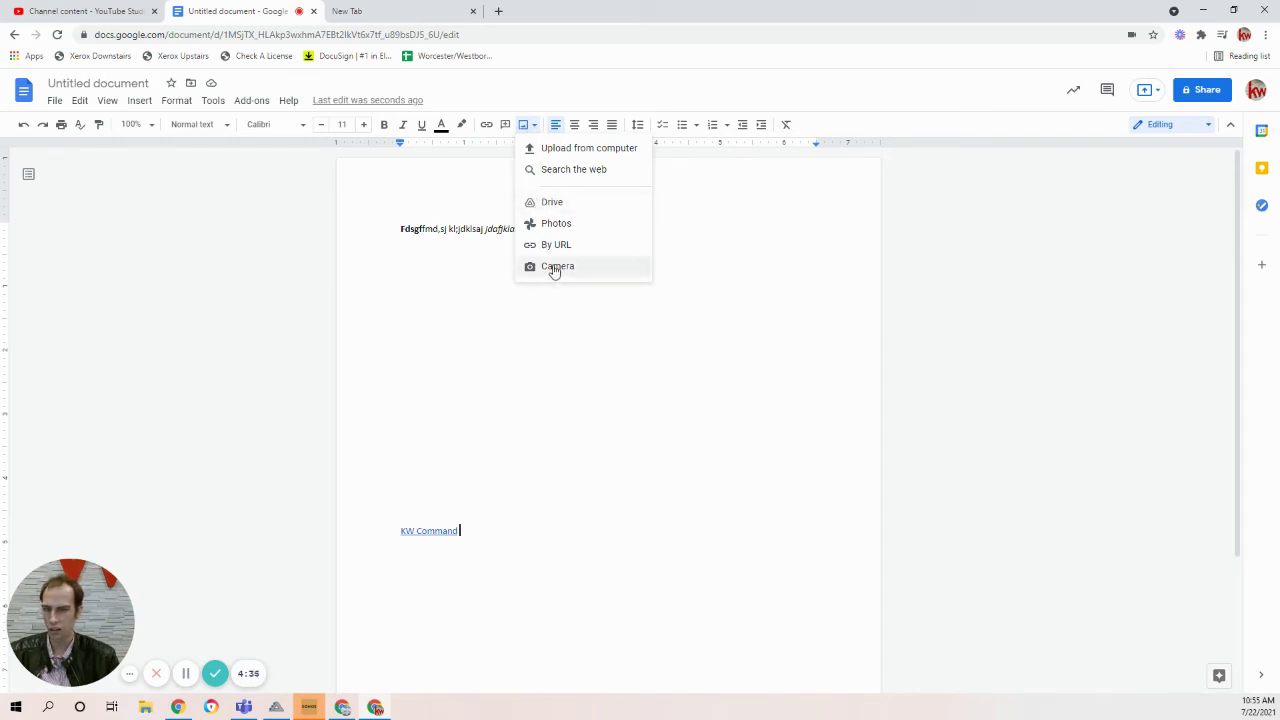
pyautogui.click(595, 175)
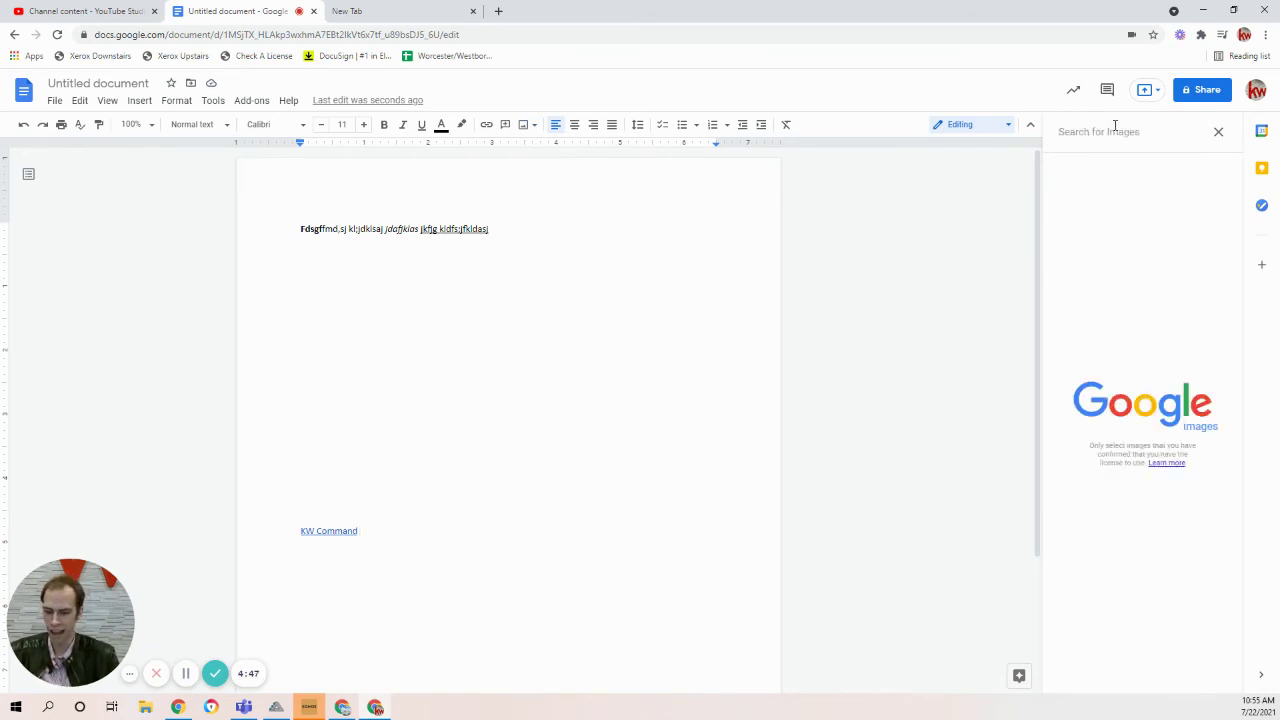
pyautogui.click(1115, 128)
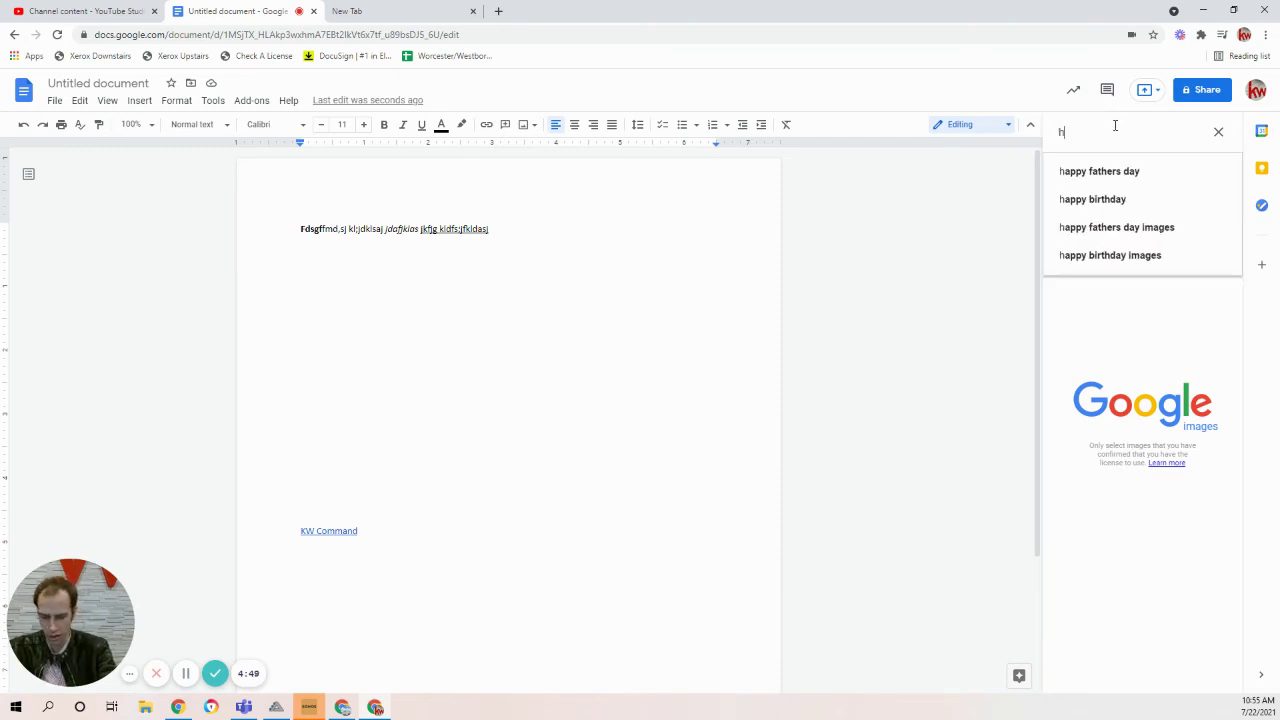
pyautogui.write('happy')
pyautogui.press('Return')
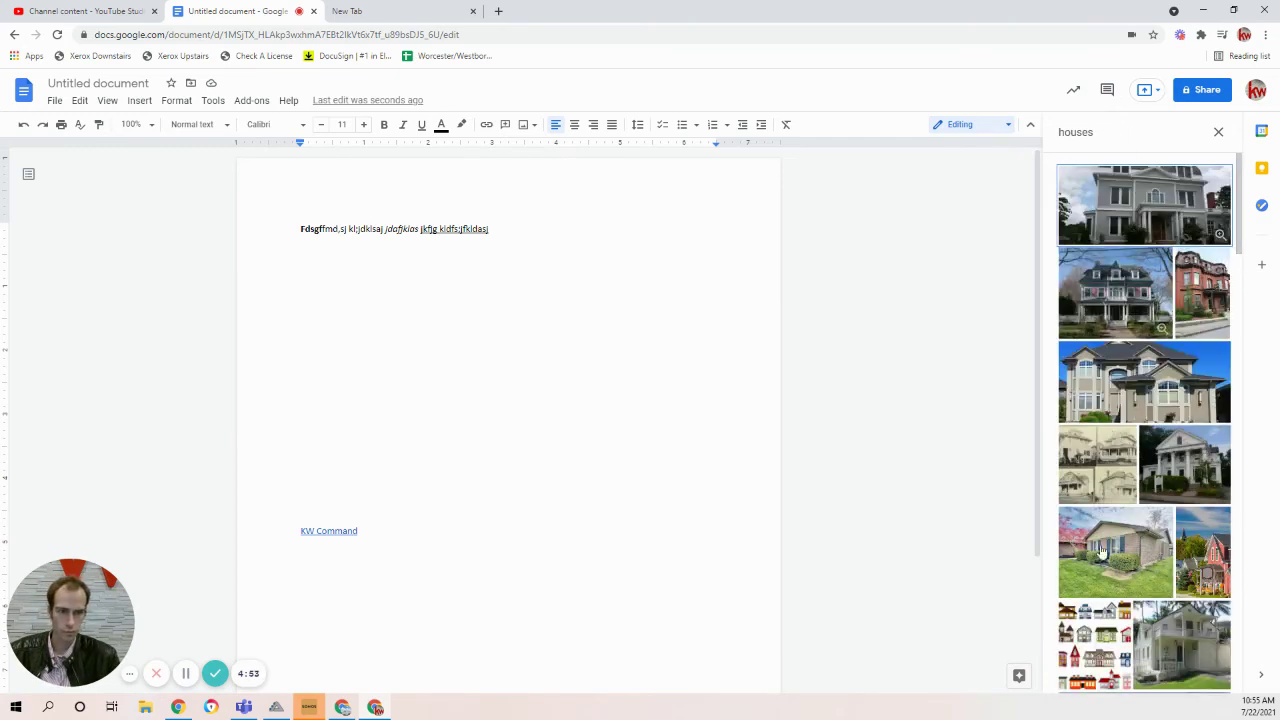
# Insert the photo of the pink house with a dark roof between the sample line and the link, and delete it again.
pyautogui.scroll(-4, 1150, 440)
pyautogui.scroll(4, 1153, 447)
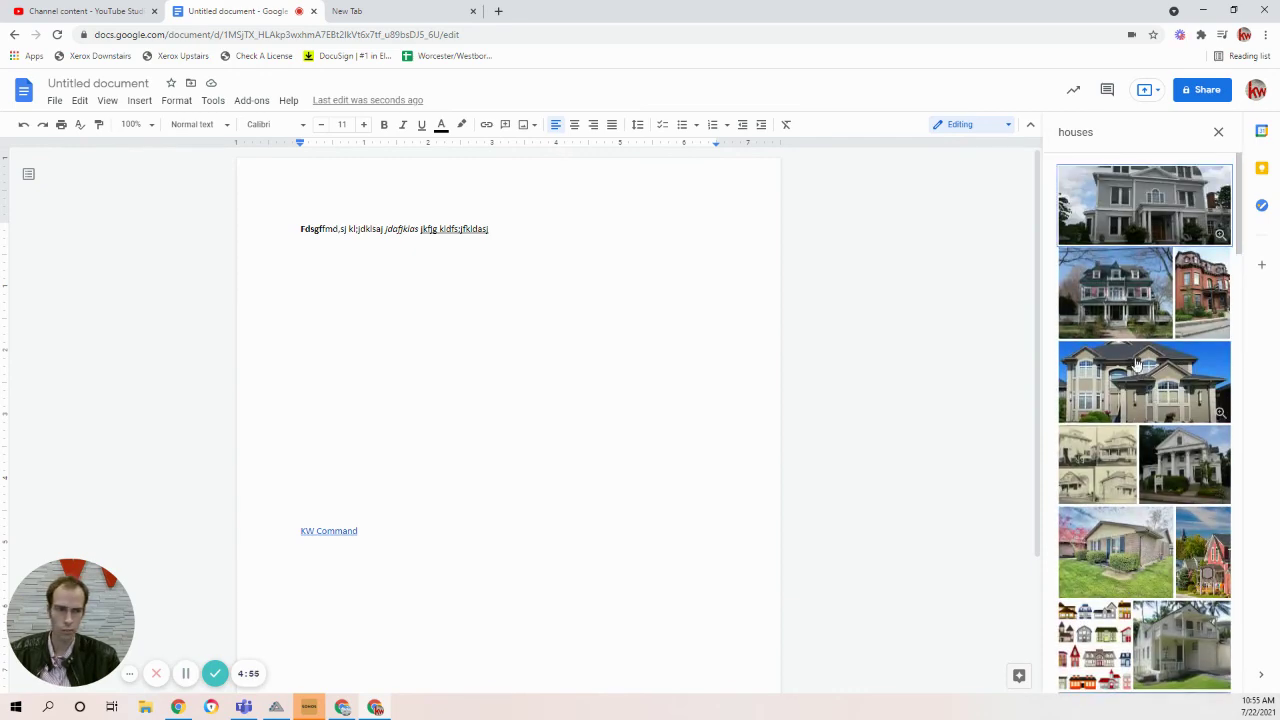
pyautogui.moveTo(1115, 292); pyautogui.dragTo(473, 374)
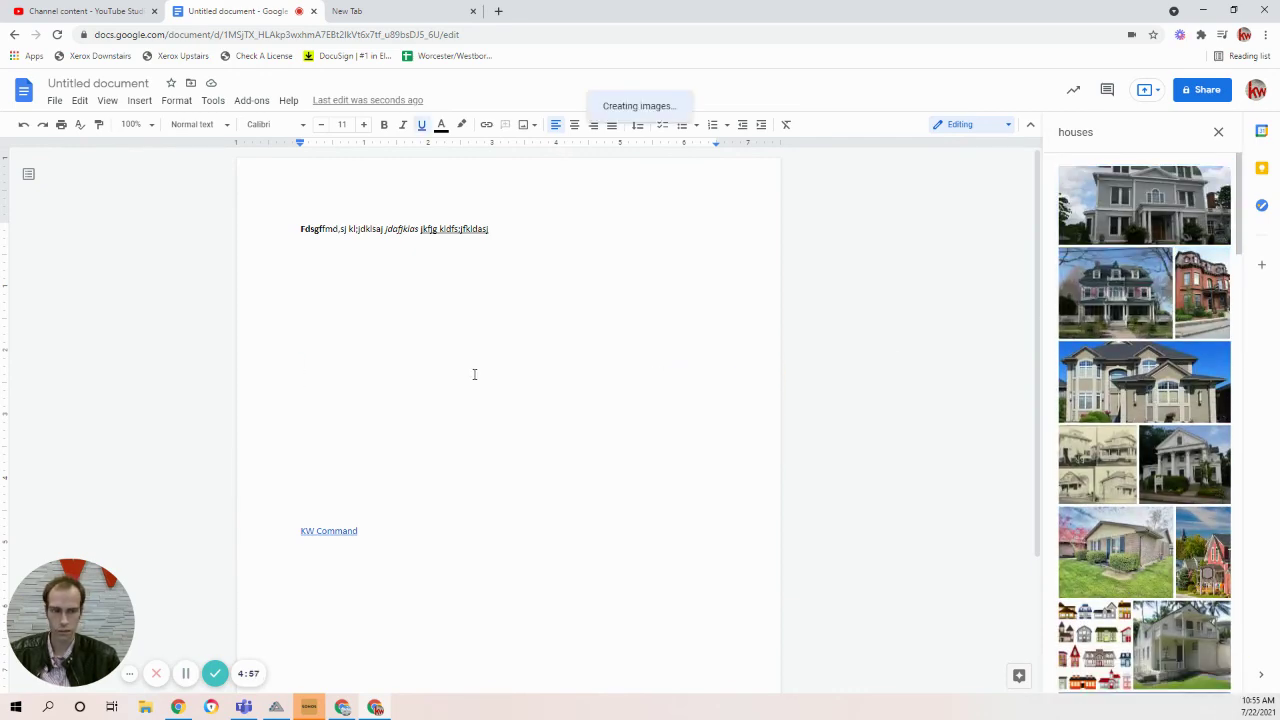
pyautogui.scroll(-2, 1120, 593)
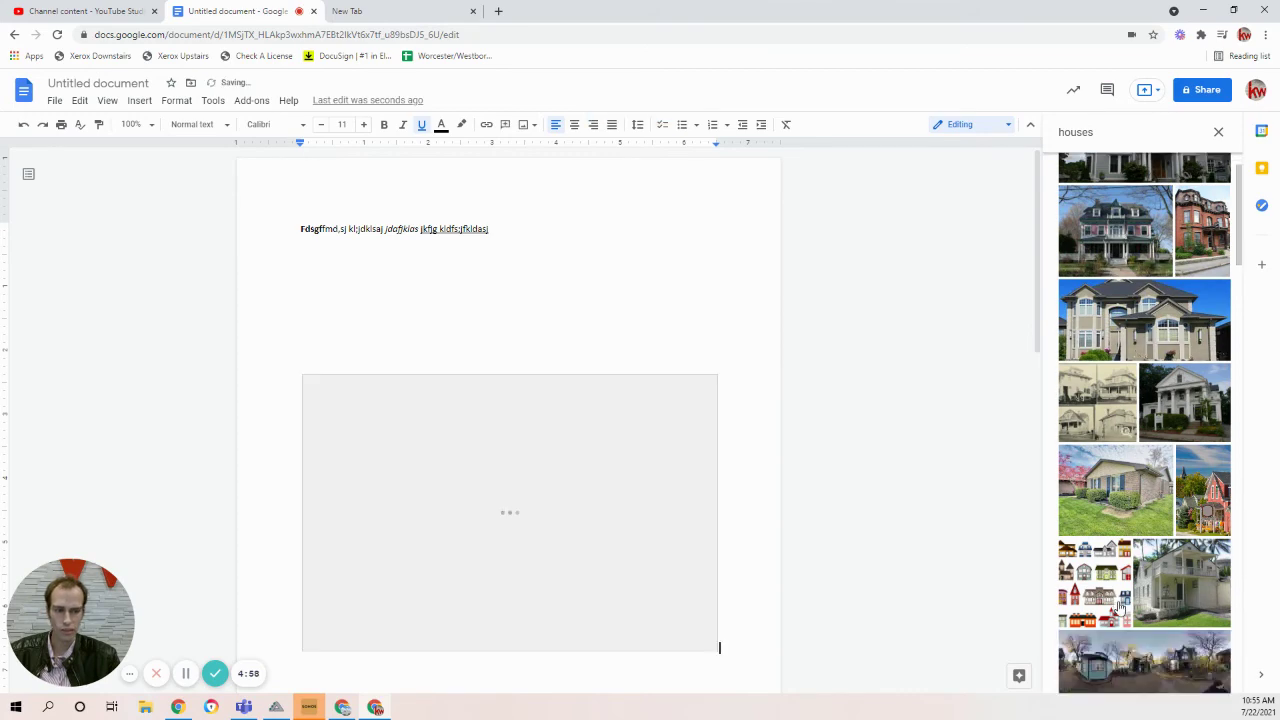
pyautogui.scroll(2, 1120, 593)
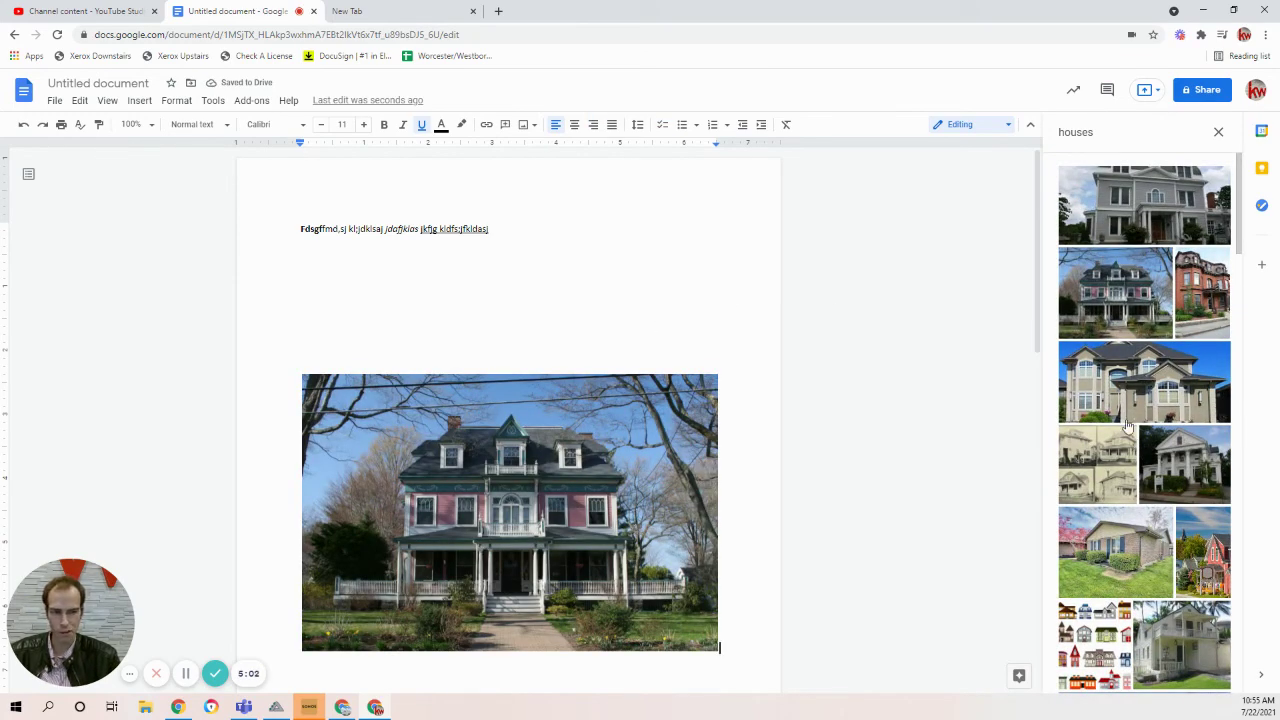
pyautogui.click(475, 548)
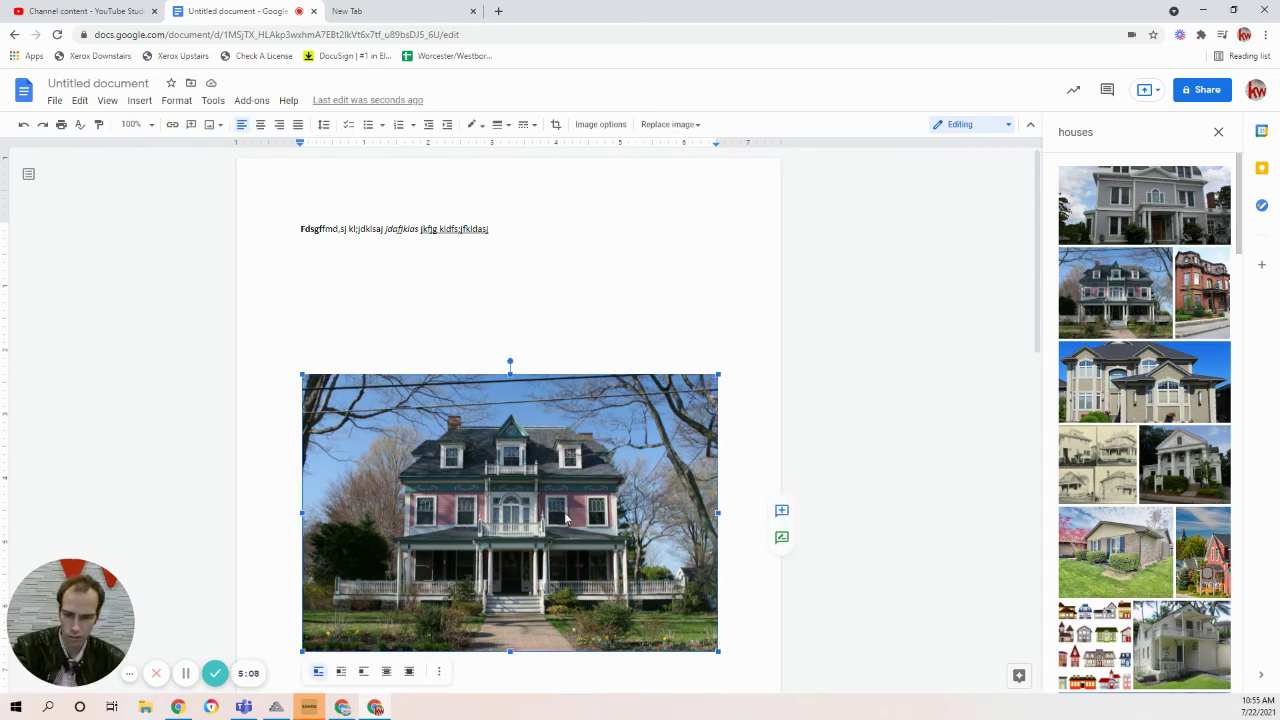
pyautogui.press('Delete')
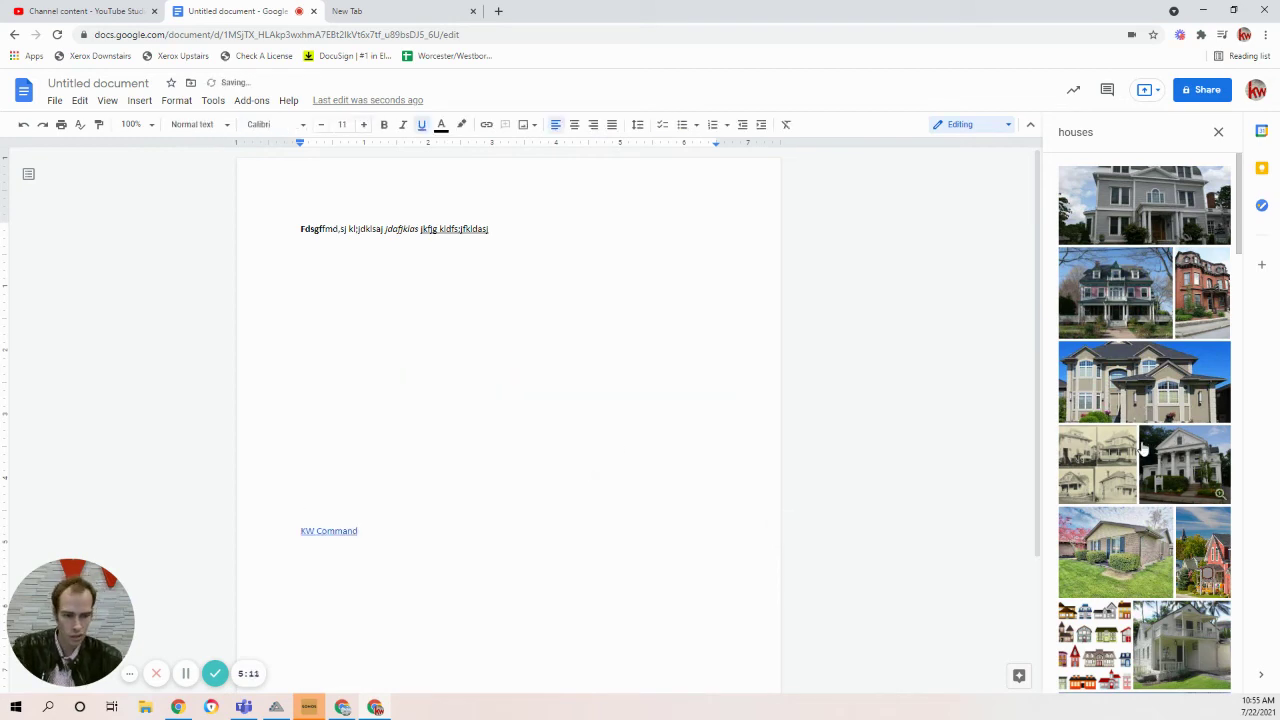
pyautogui.scroll(-3, 1140, 450)
pyautogui.scroll(3, 1120, 420)
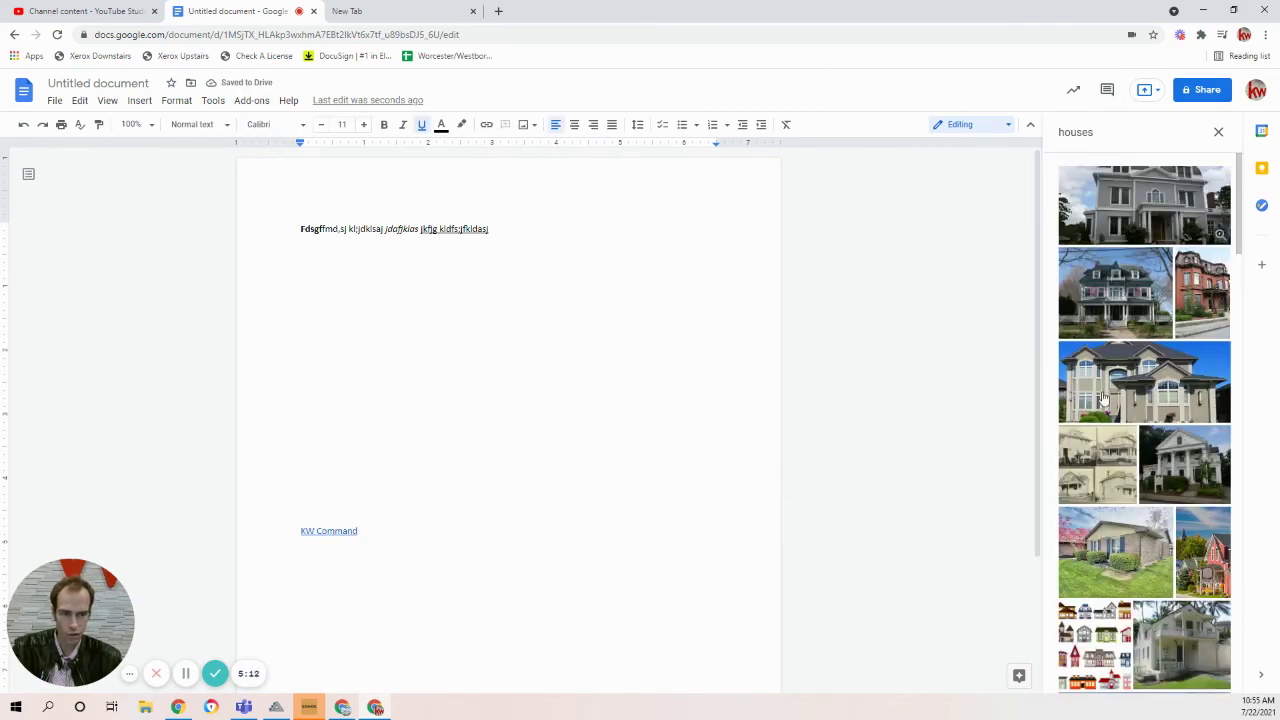
pyautogui.scroll(-5, 1100, 590)
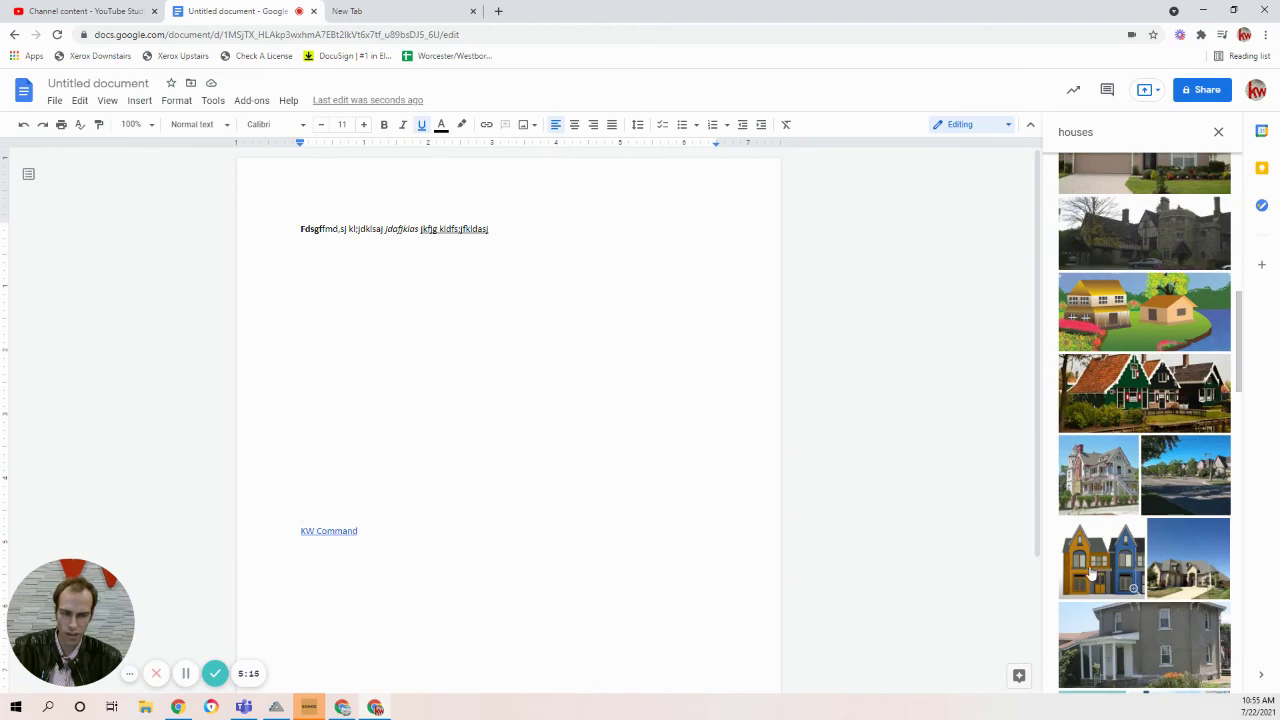
pyautogui.scroll(8, 1120, 450)
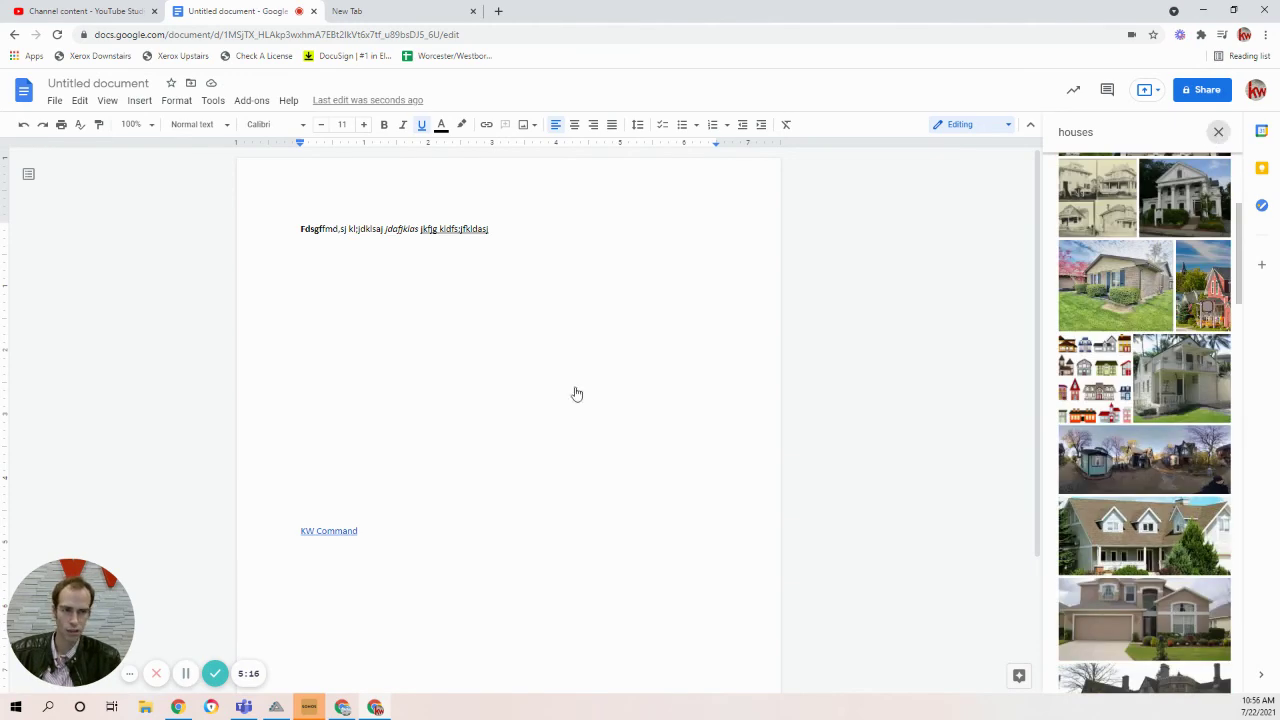
# Close the web image search for "houses" and look over the available sources for inserting an image.
pyautogui.click(1217, 132)
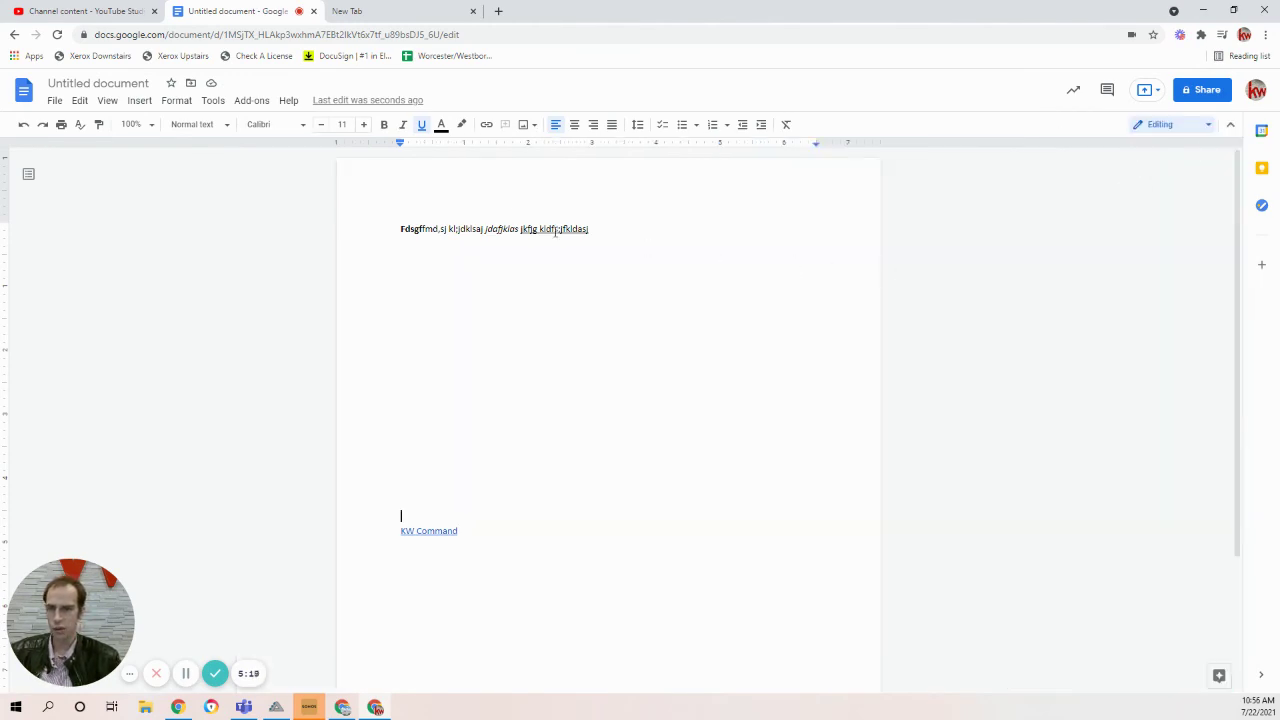
pyautogui.click(140, 101)
pyautogui.click(140, 101)
pyautogui.click(528, 125)
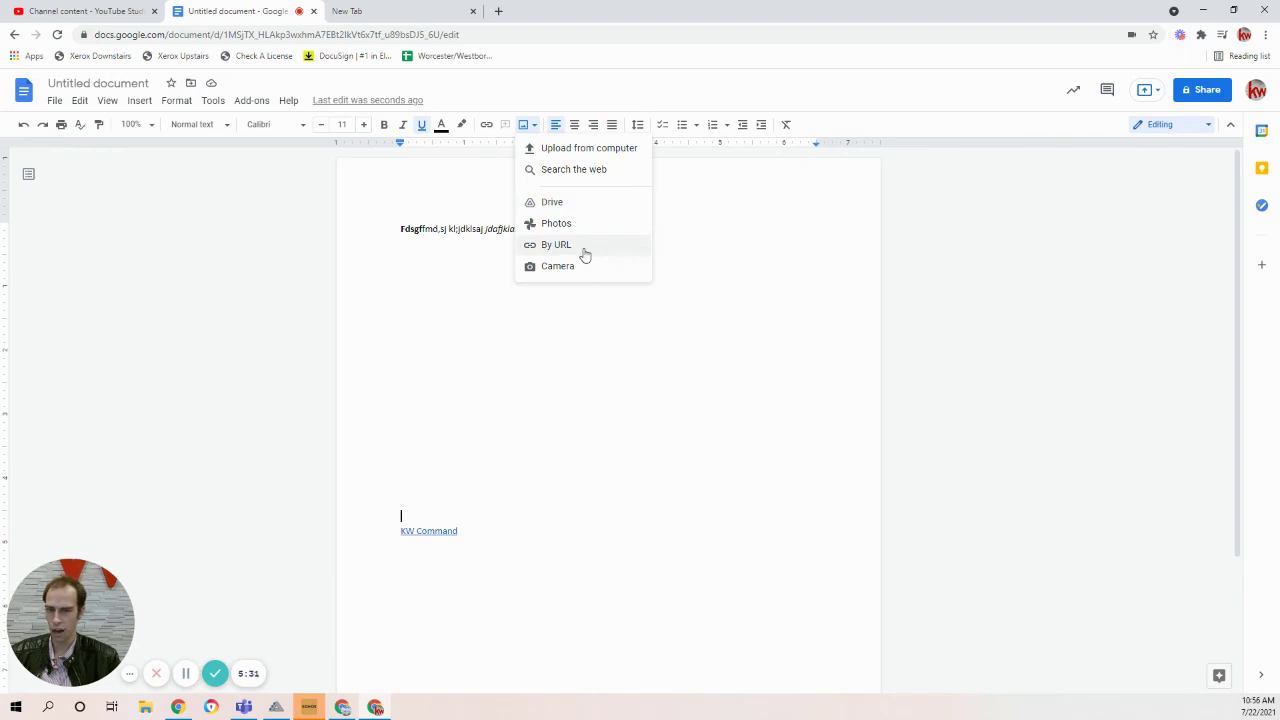
# Set the line spacing to Double for the empty line a few lines below the sample text.
pyautogui.click(778, 296)
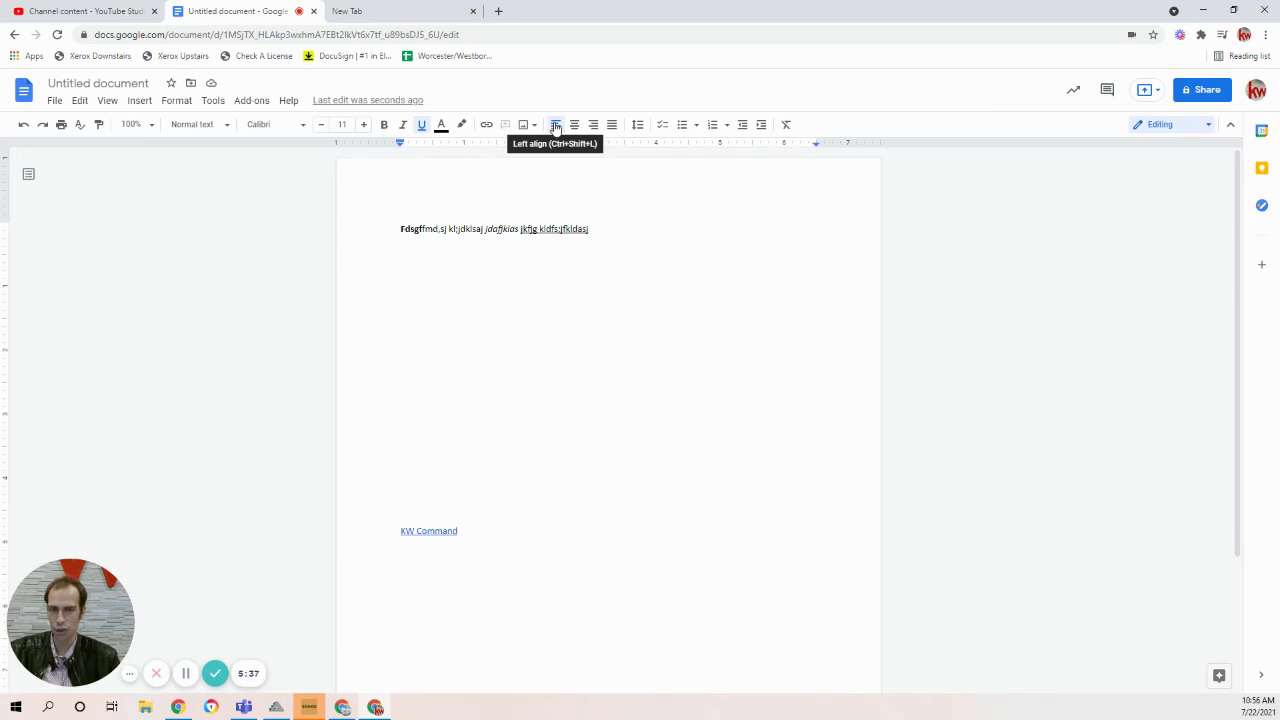
pyautogui.click(636, 126)
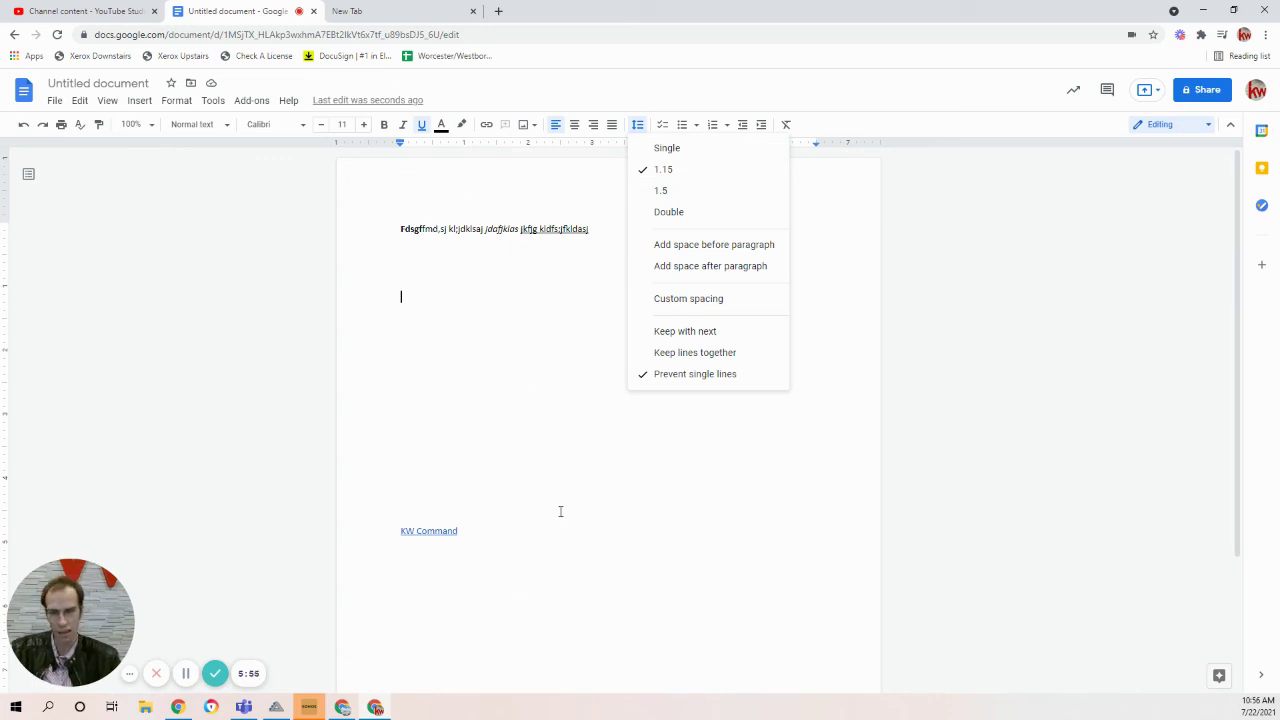
pyautogui.click(674, 211)
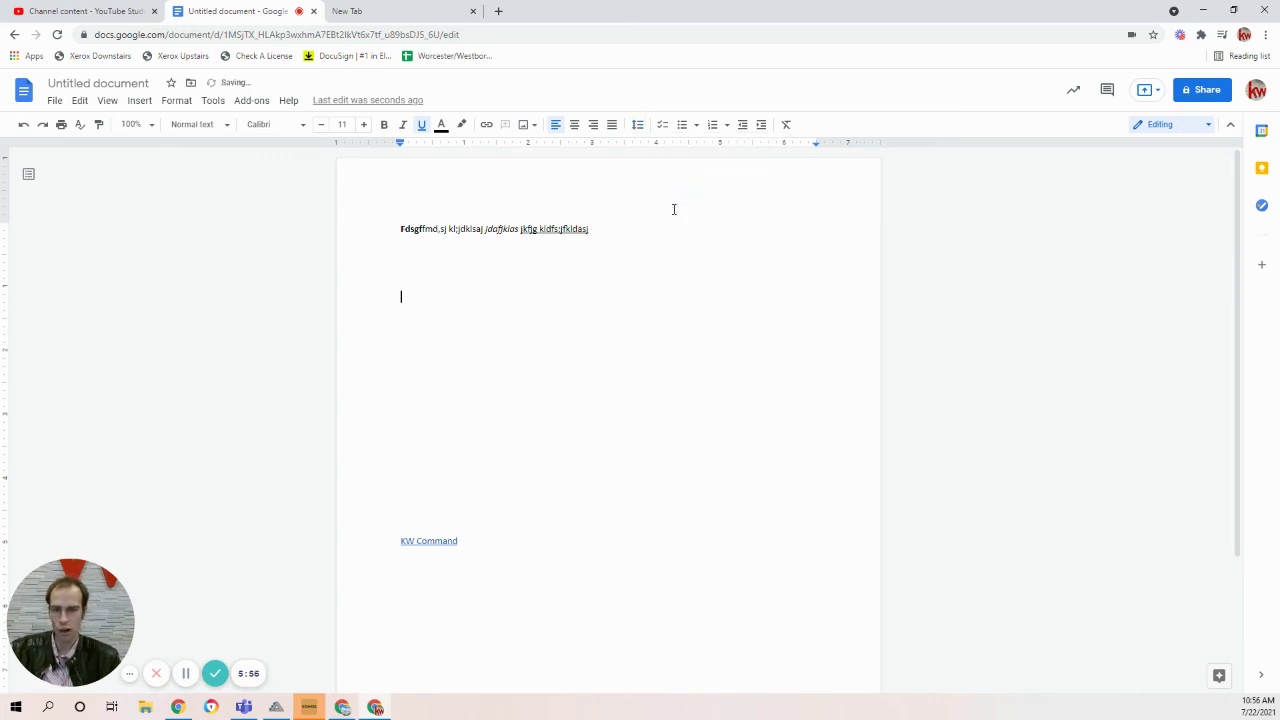
pyautogui.click(693, 126)
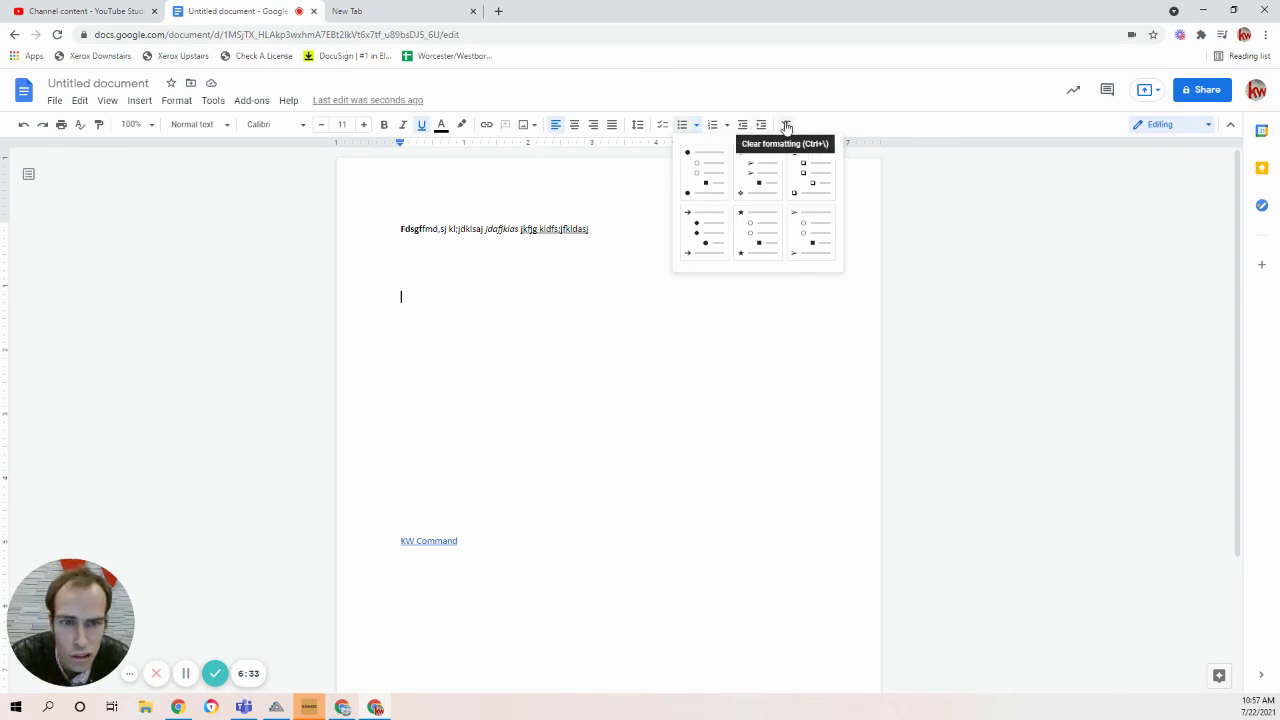
pyautogui.click(472, 308)
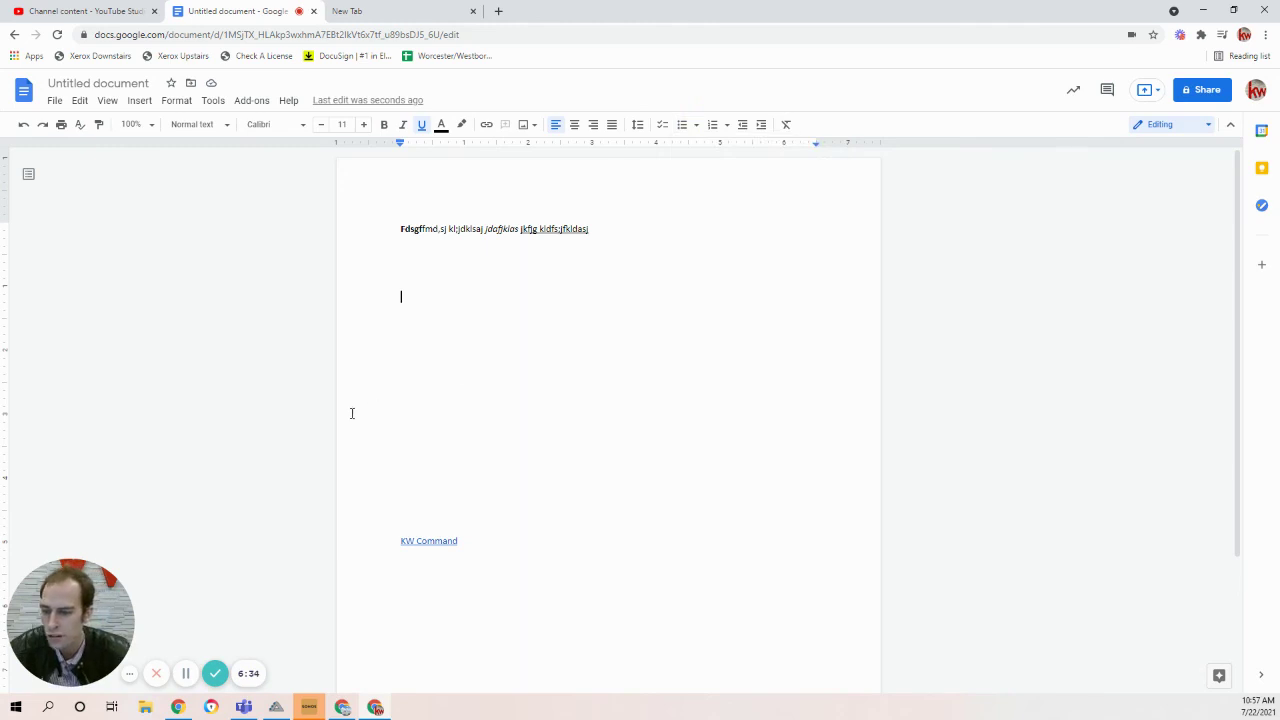
pyautogui.hotkey('shift', 'Down')
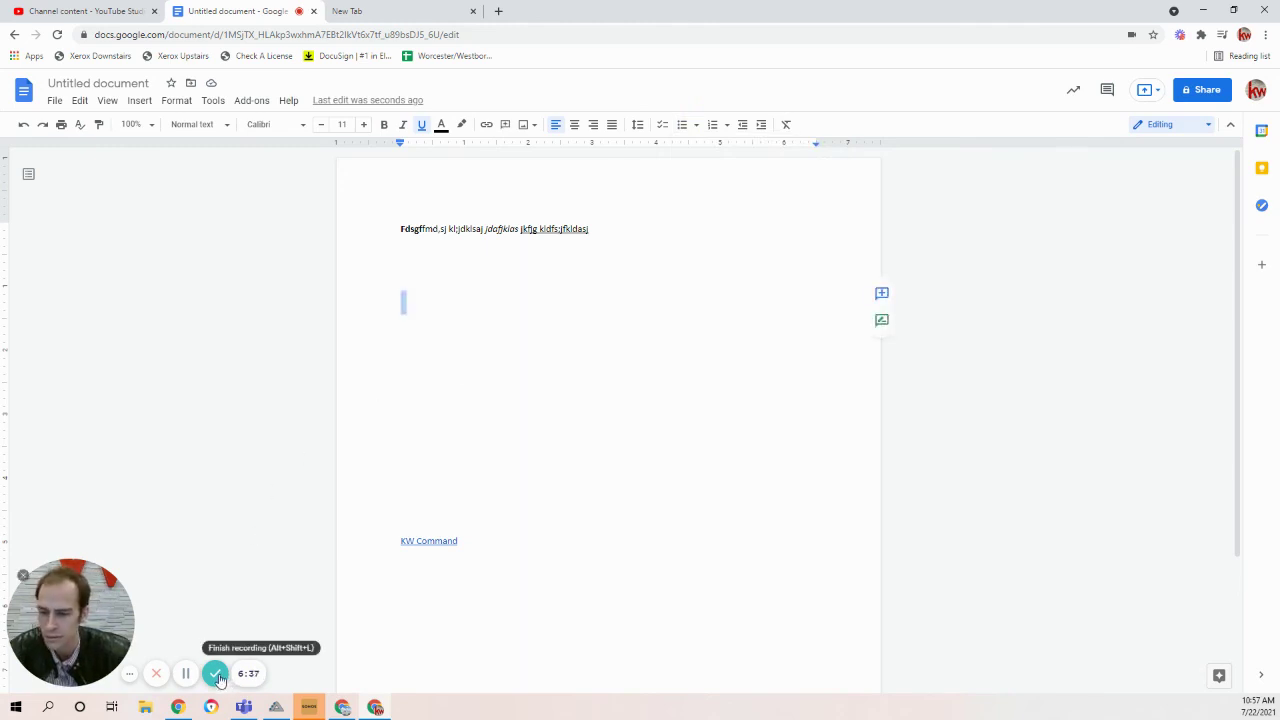